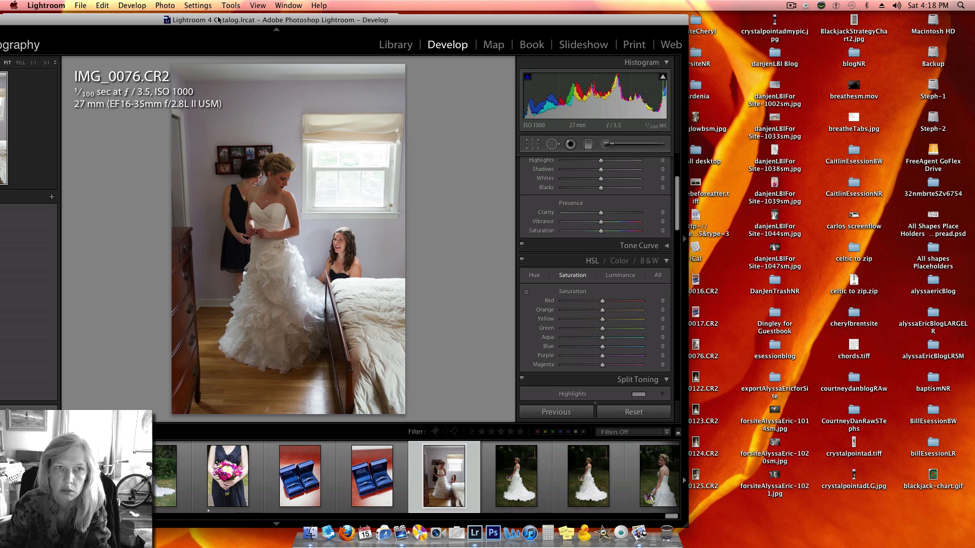
Bring the Preview window with the finished bride photo forward, shrink it, and place it beside the photo in Lightroom
double_click(217, 20)
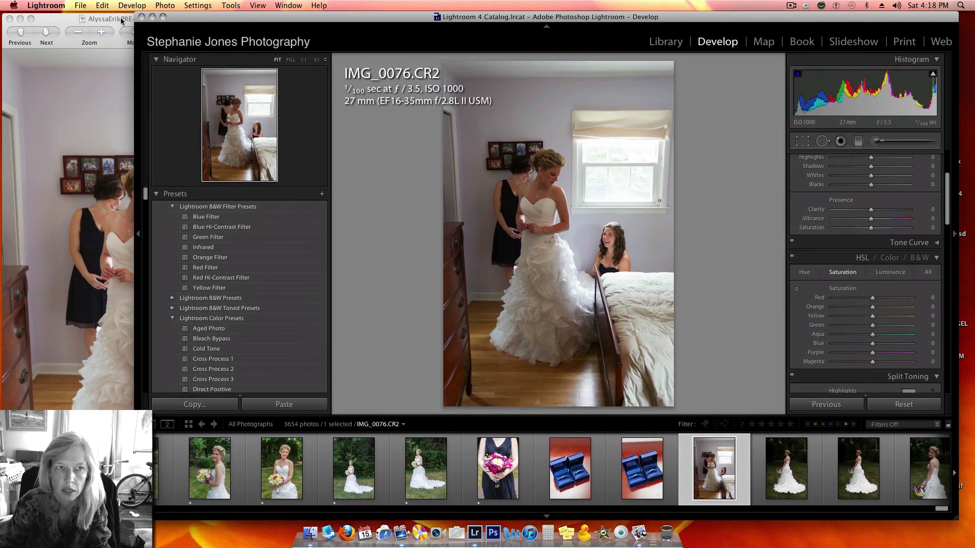
left_click(122, 20)
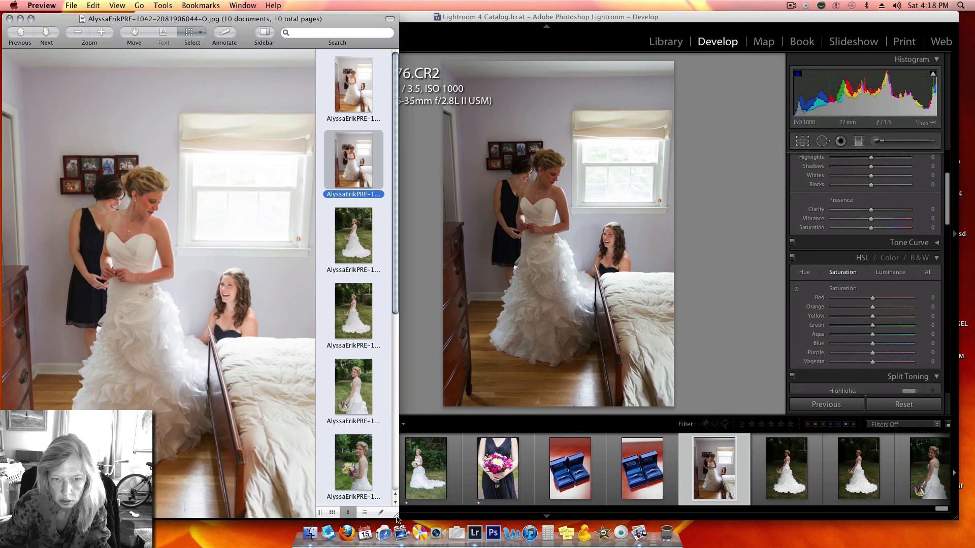
left_click_drag(397, 519, 316, 432)
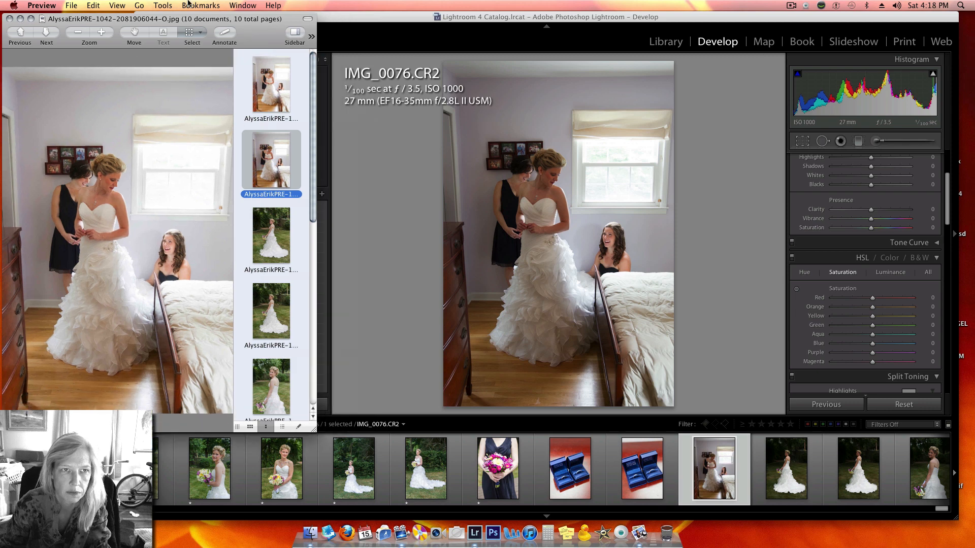
left_click_drag(182, 20, 233, 19)
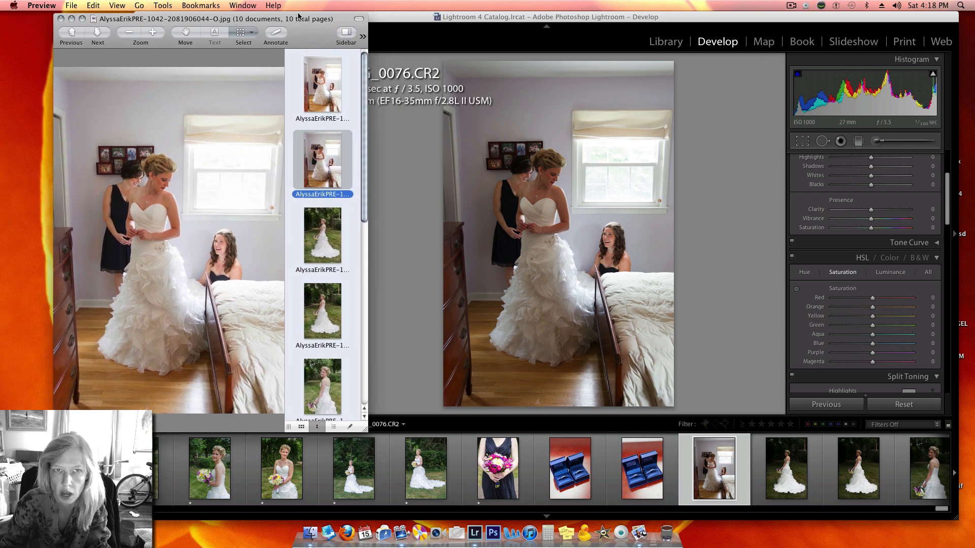
left_click_drag(298, 22, 282, 21)
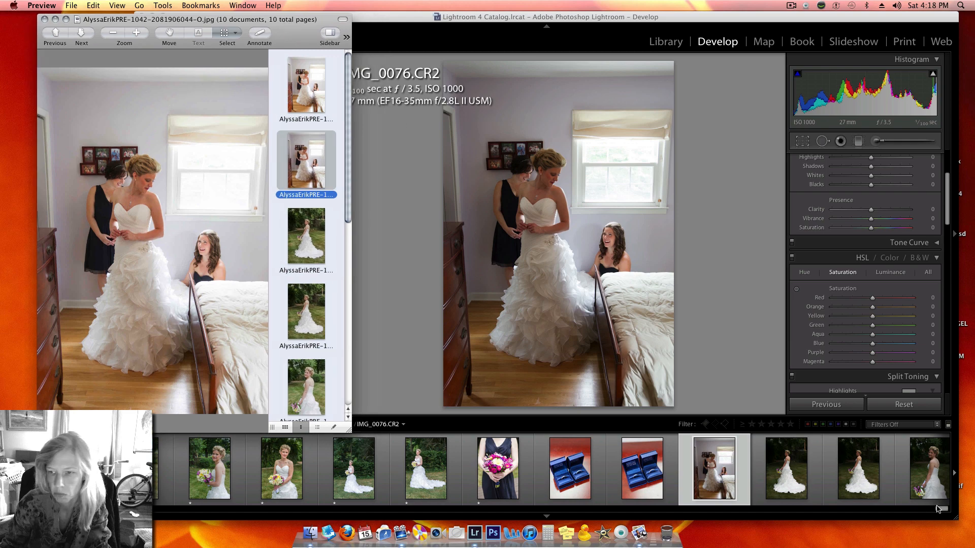
Narrow the Lightroom window and move it away from the Preview window so both versions of the photo show side by side
left_click(958, 519)
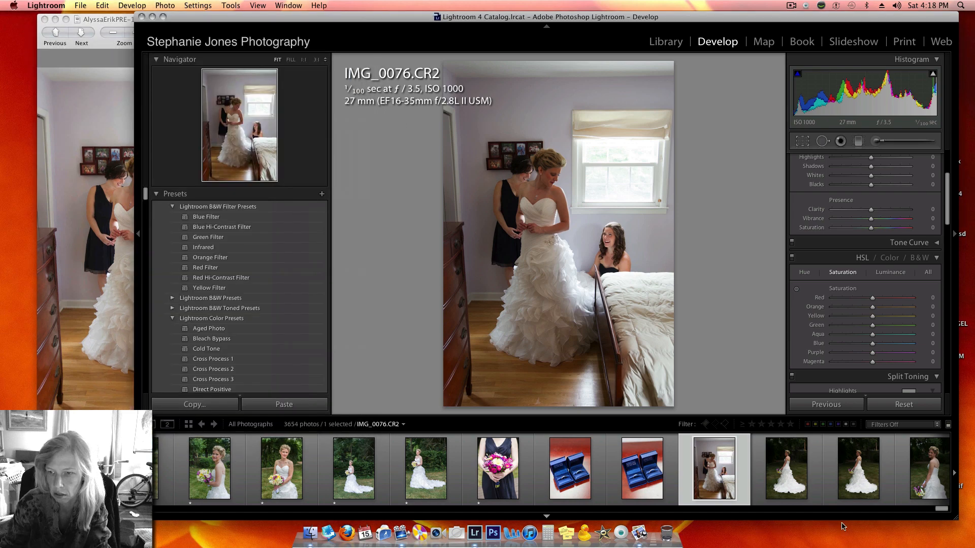
left_click_drag(843, 527, 846, 519)
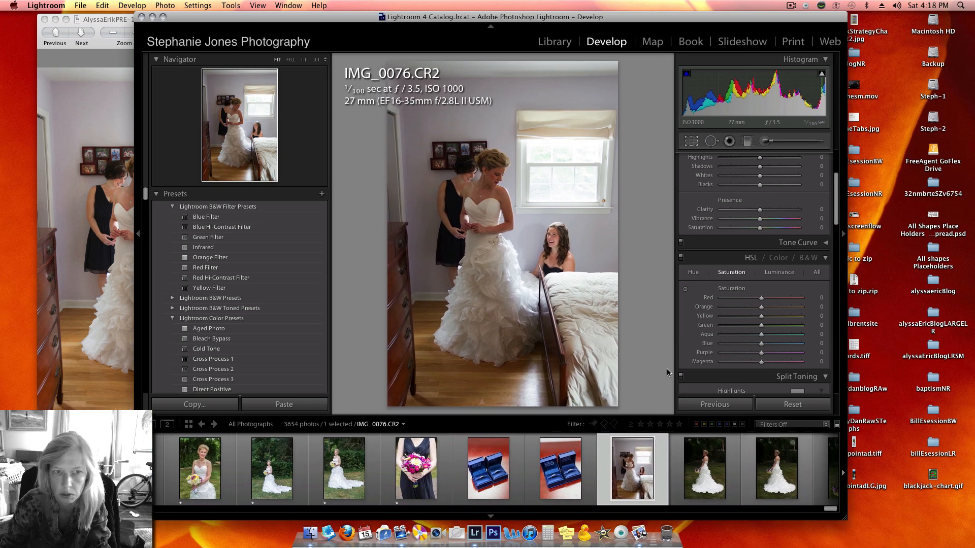
left_click(106, 19)
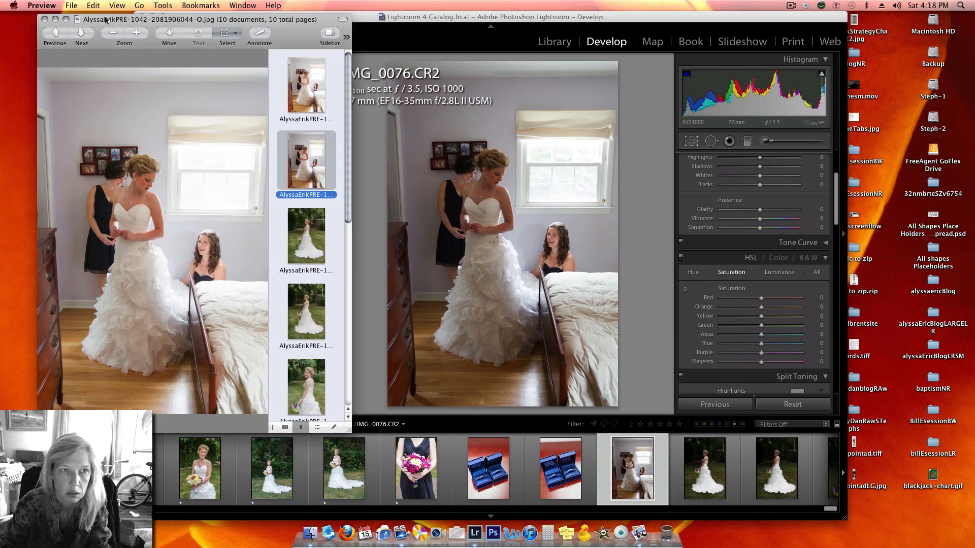
left_click(449, 19)
left_click_drag(449, 19, 584, 16)
Set the bedroom photo's Exposure to +0.90, Contrast to +11 and Blacks to -18
scroll(884, 244, "up", 1)
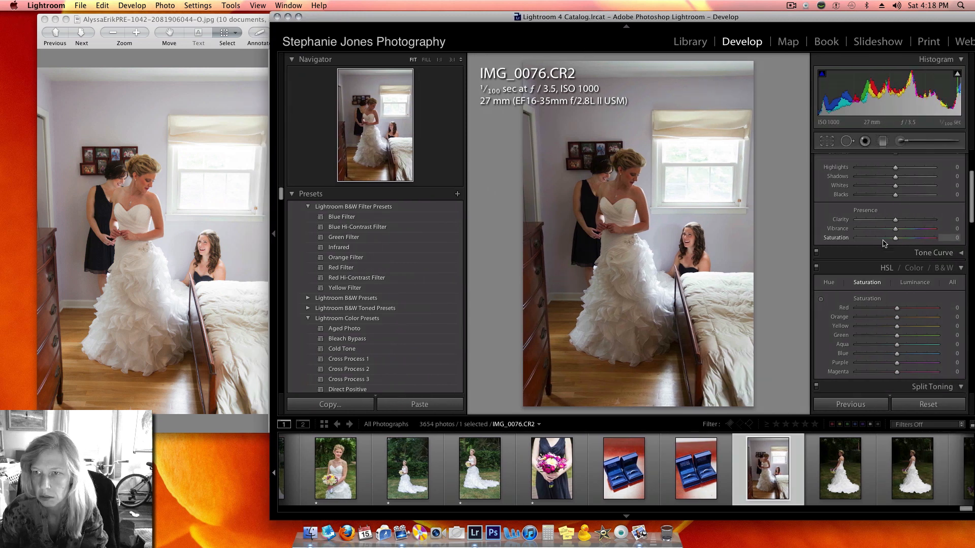
scroll(884, 243, "up", 4)
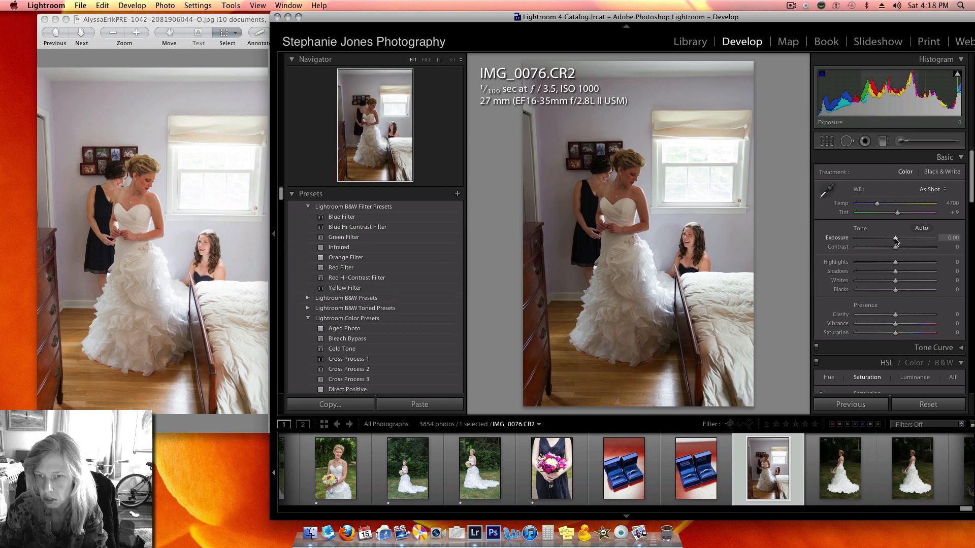
left_click_drag(895, 242, 902, 240)
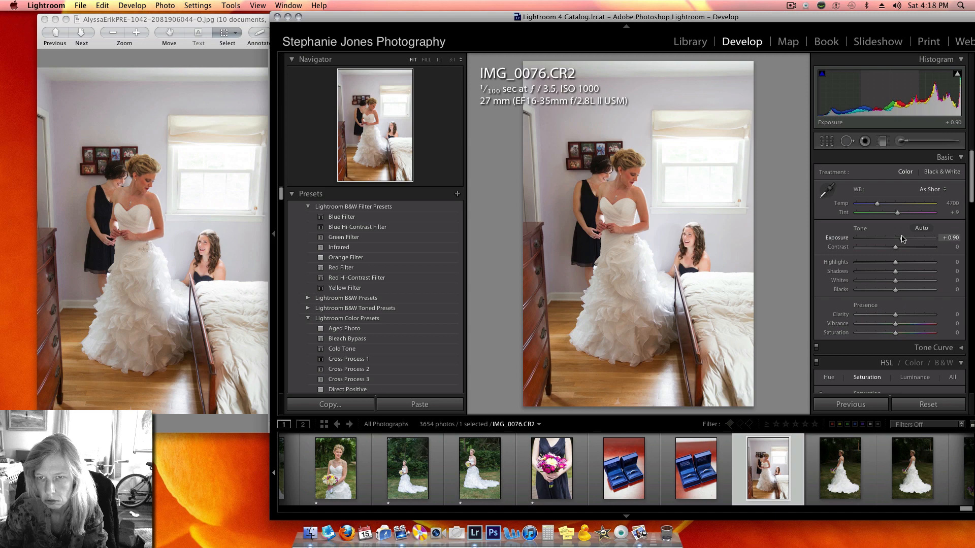
left_click_drag(902, 239, 898, 251)
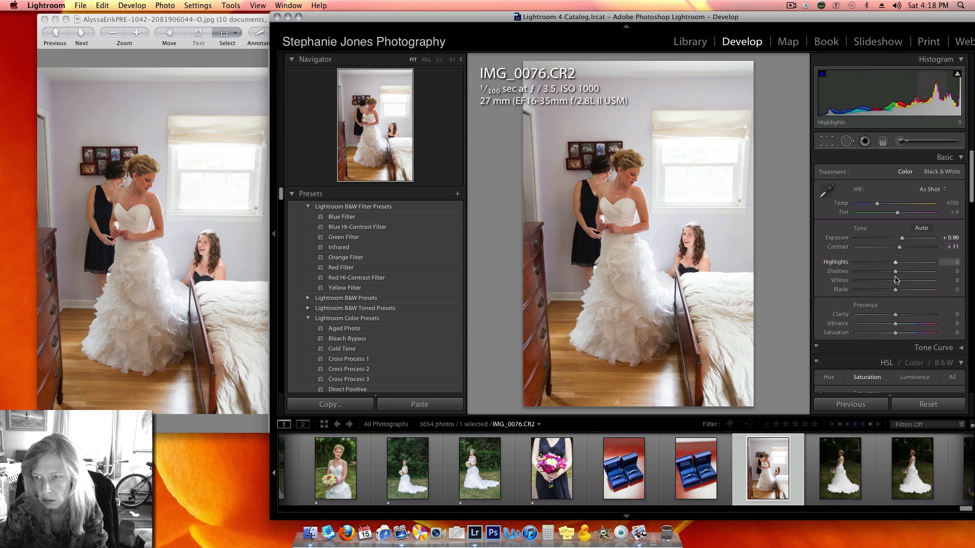
left_click_drag(894, 291, 887, 291)
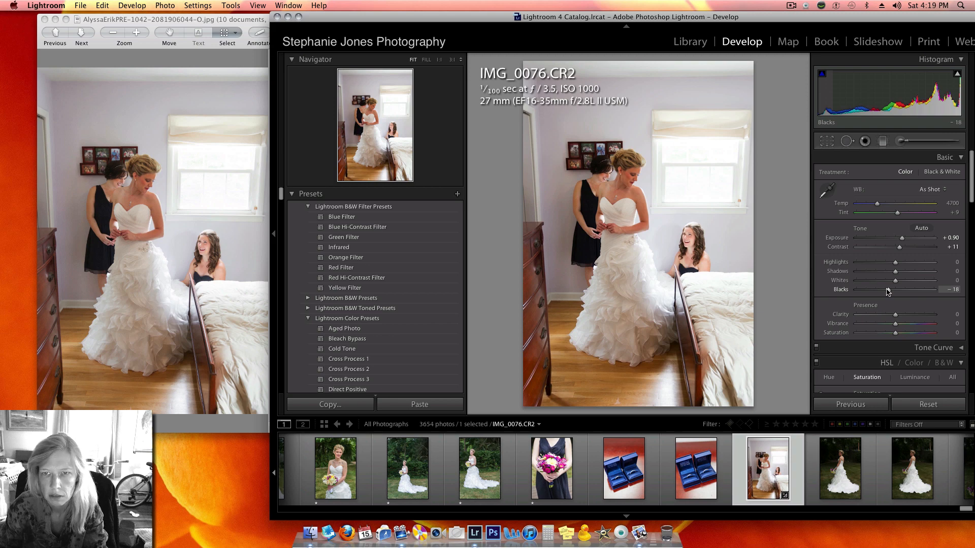
Compare the edit with the reference photo placed next to it and set Clarity to +15
left_click_drag(217, 20, 908, 26)
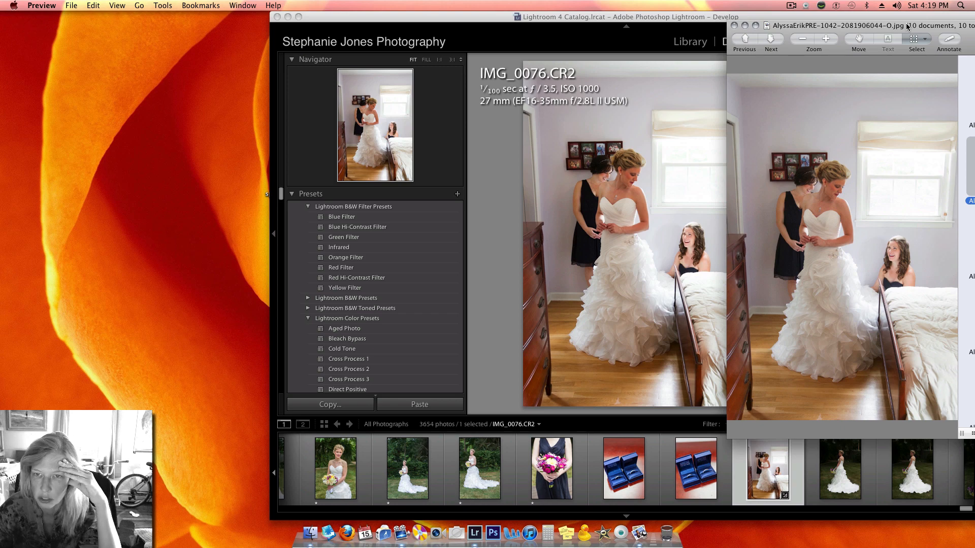
left_click_drag(907, 26, 337, 26)
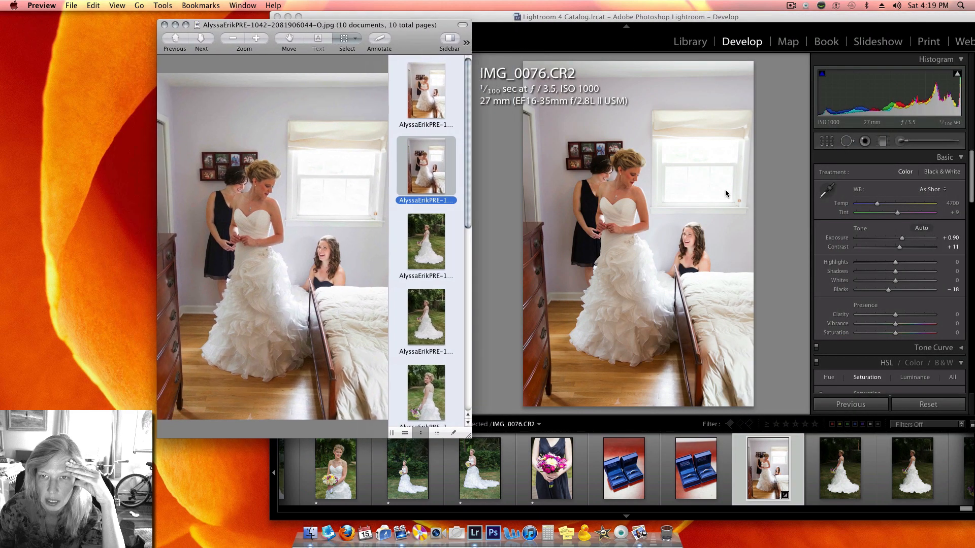
left_click(896, 317)
left_click_drag(896, 318, 900, 317)
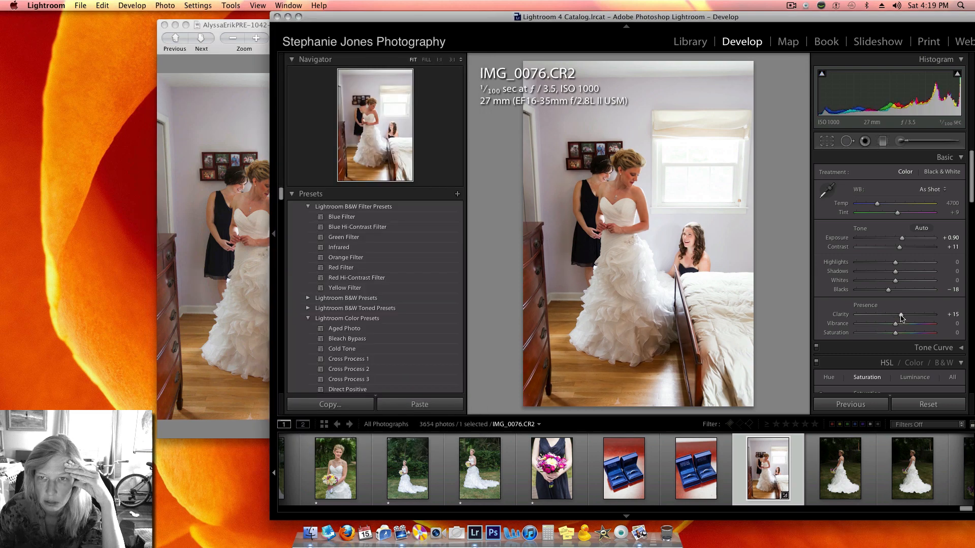
left_click_drag(224, 22, 289, 25)
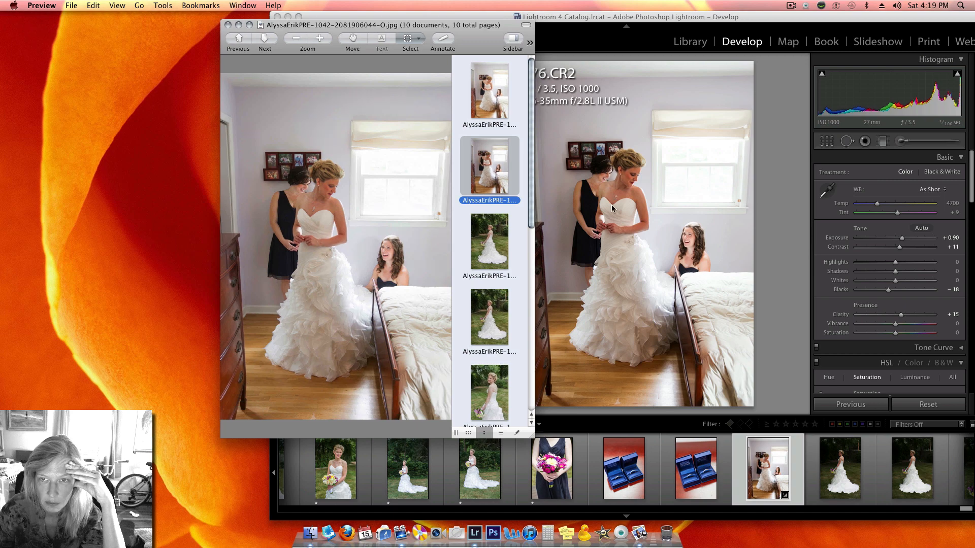
Paint a Dodge (Lighten) adjustment on the bride using the Adjustment Brush at size 11
left_click(902, 143)
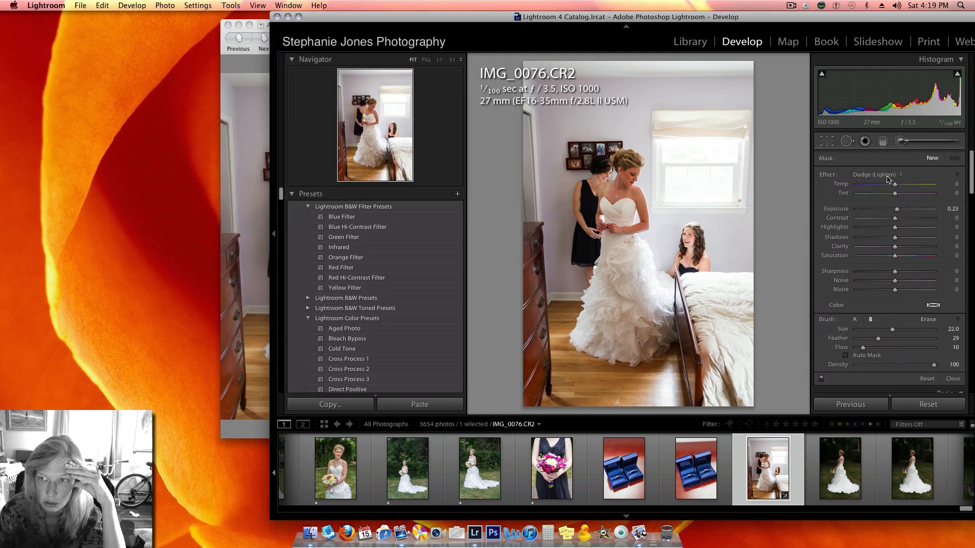
left_click(888, 176)
left_click(888, 175)
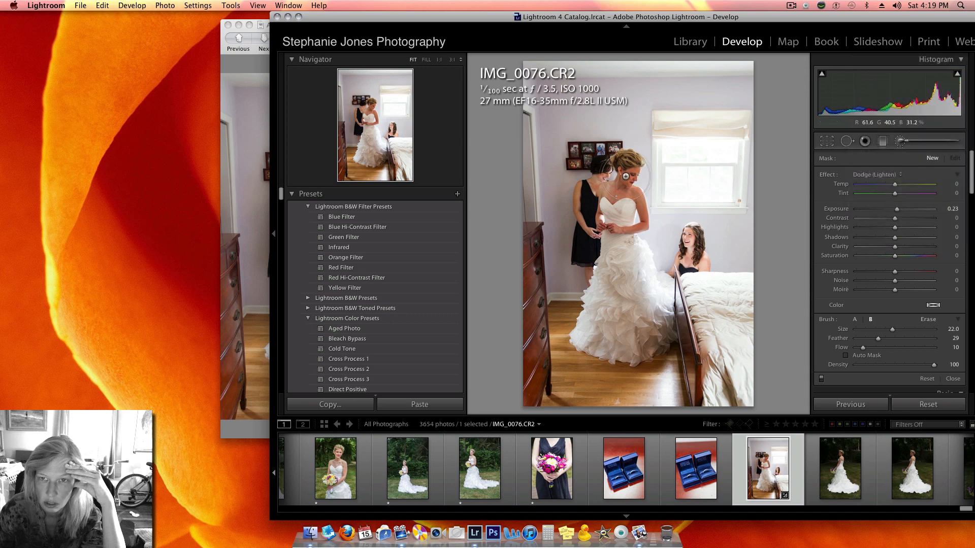
scroll(625, 176, "down", 2)
scroll(624, 176, "down", 3)
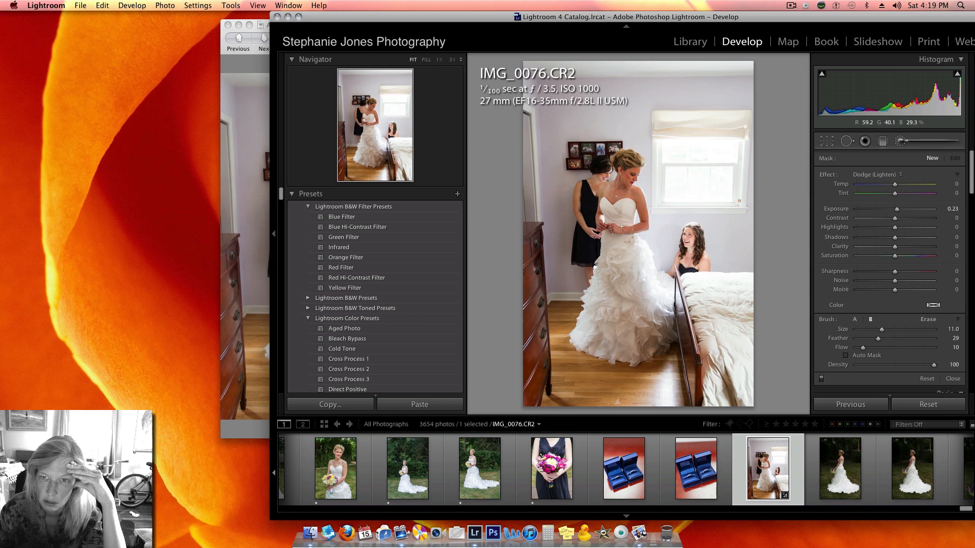
left_click_drag(621, 226, 624, 225)
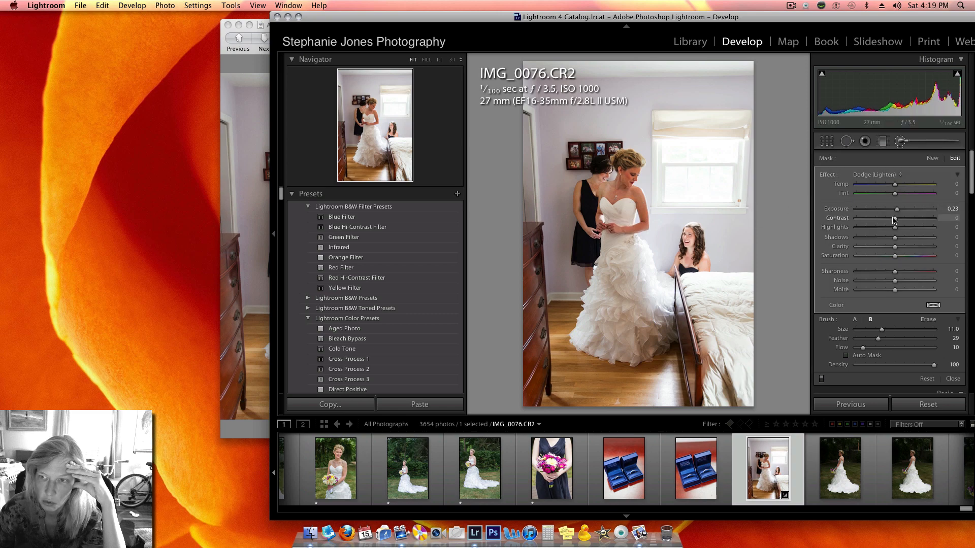
Set the brush adjustment's Exposure to 3.53, Shadows to 26 and Contrast to 82, and reduce the brush size to 5
mouse_move(897, 212)
left_mouse_down()
mouse_move(966, 212)
mouse_move(930, 214)
left_mouse_up()
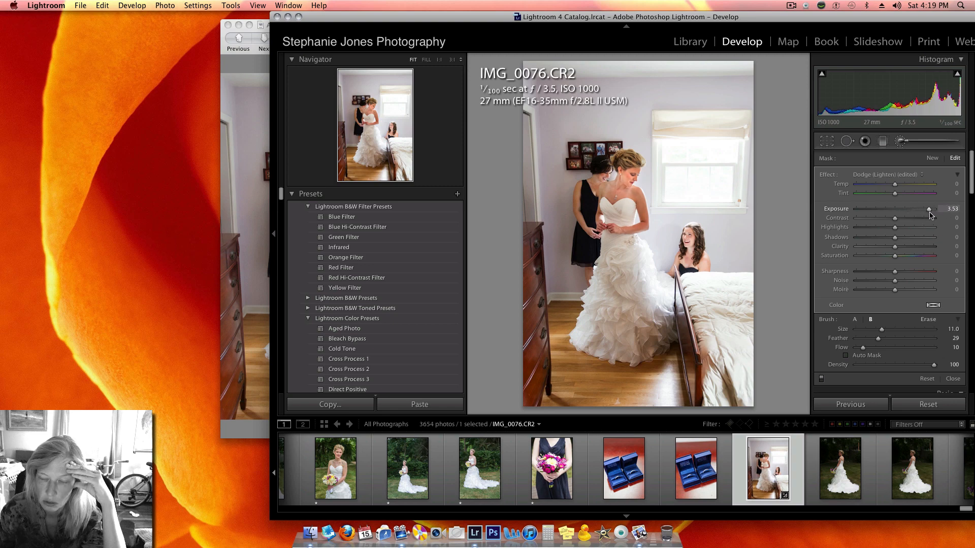
scroll(643, 213, "down", 3)
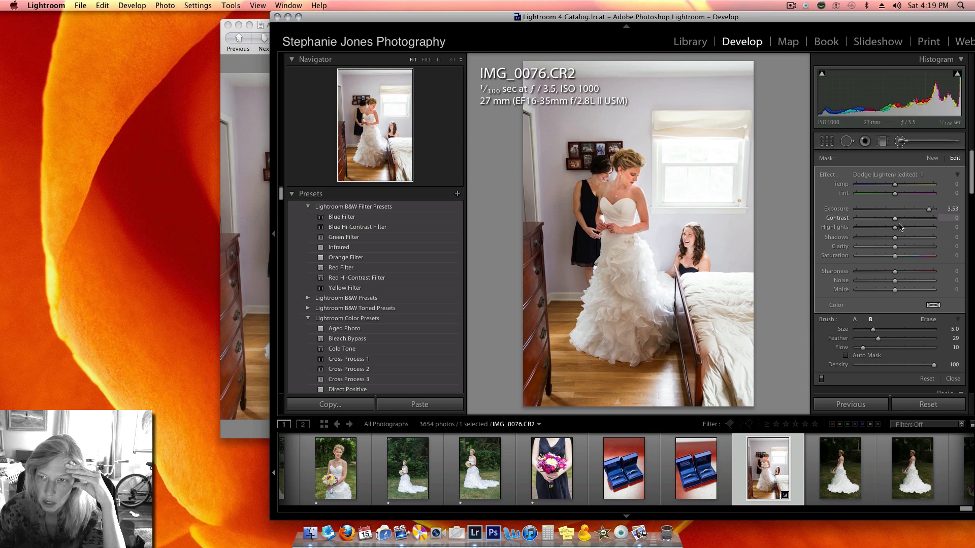
left_click_drag(894, 238, 972, 242)
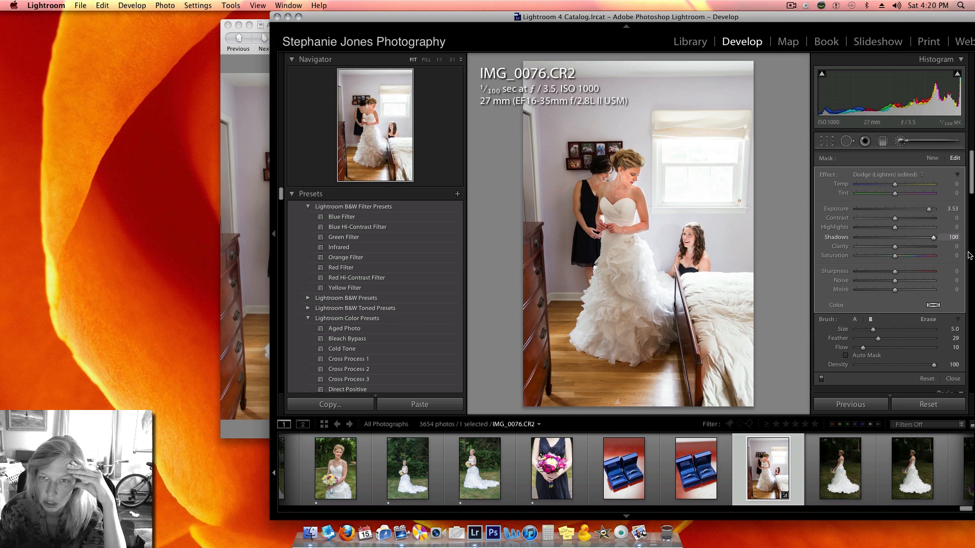
left_click_drag(938, 256, 906, 256)
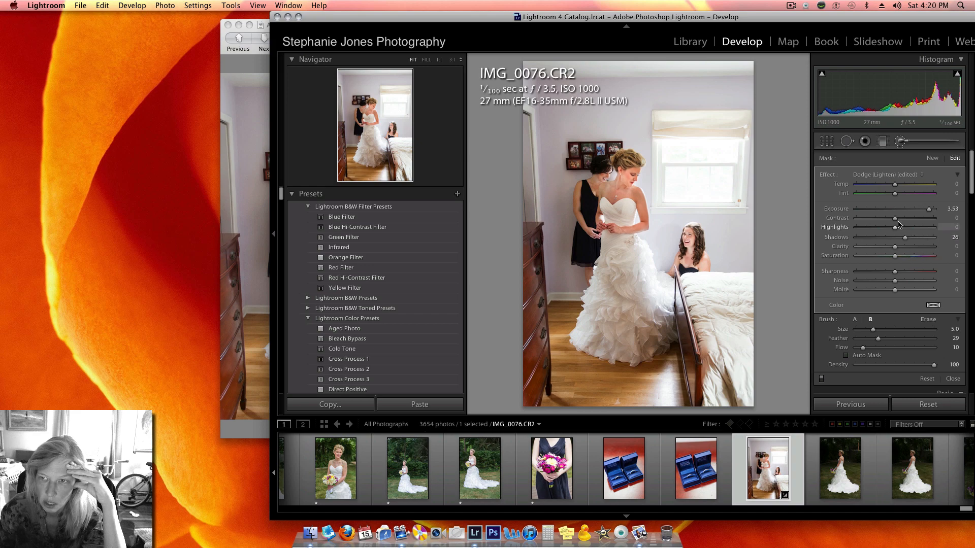
left_click_drag(895, 220, 927, 223)
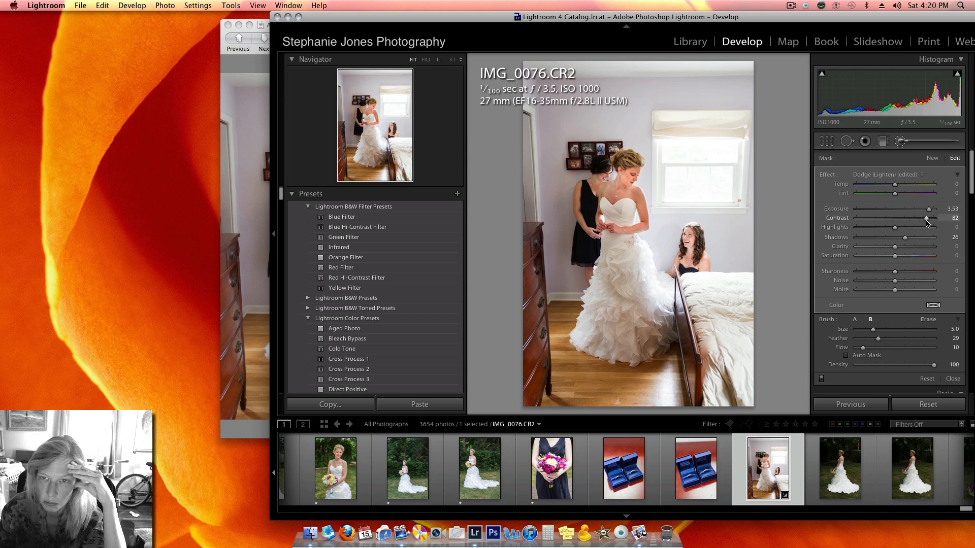
Bring the Preview reference photo forward and reposition it next to the edited photo to compare the two
left_click(252, 68)
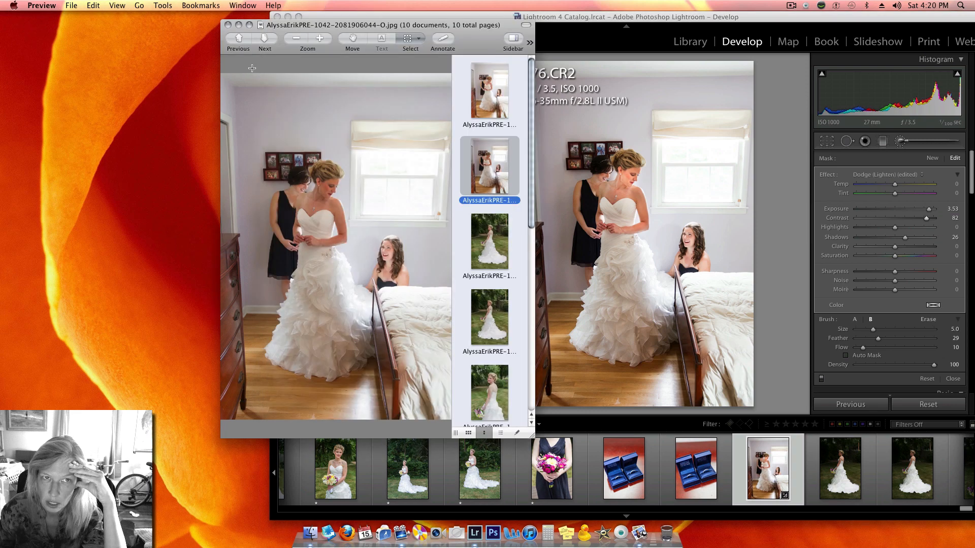
mouse_move(330, 27)
left_mouse_down()
mouse_move(307, 27)
mouse_move(322, 27)
left_mouse_up()
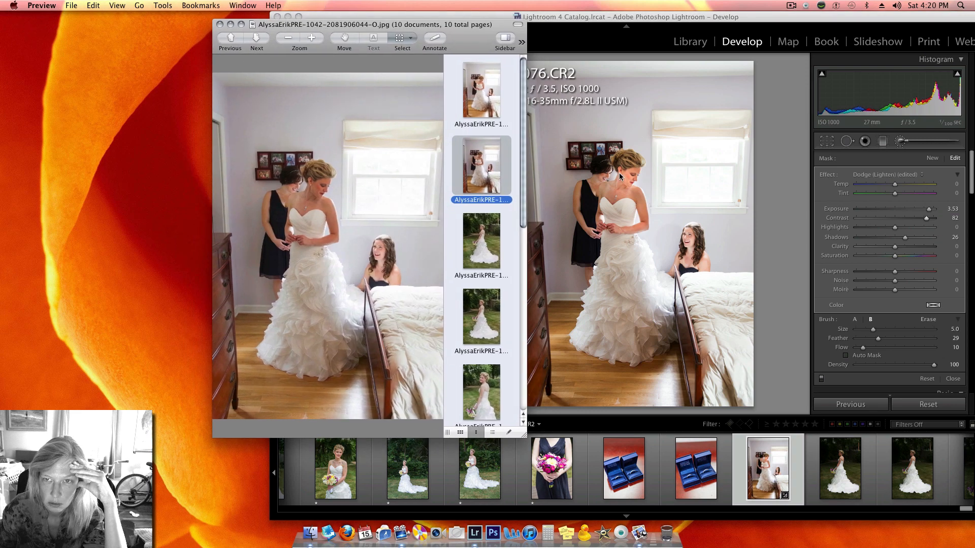
left_click_drag(420, 27, 396, 31)
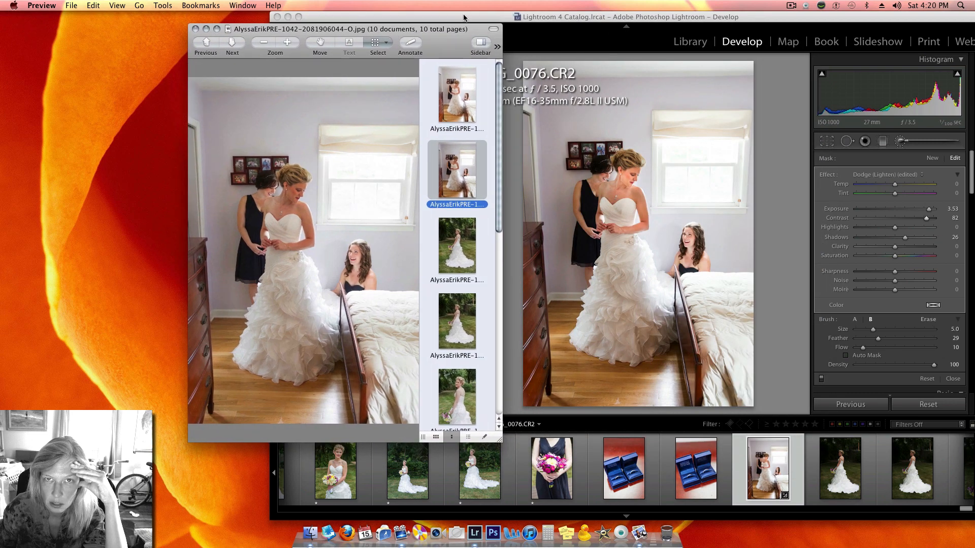
left_click_drag(473, 31, 422, 26)
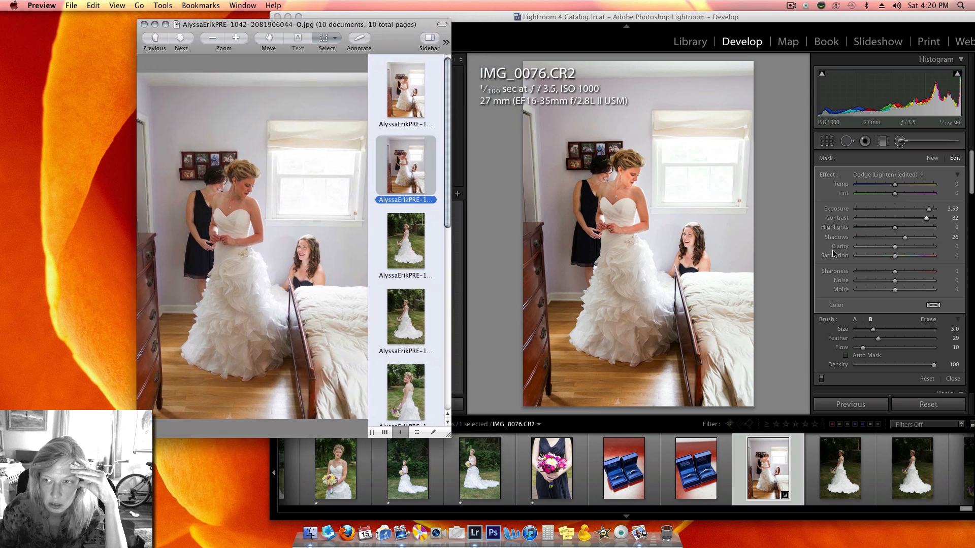
Close the Adjustment Brush in Lightroom and rate the bedroom photo one star
left_click(954, 379)
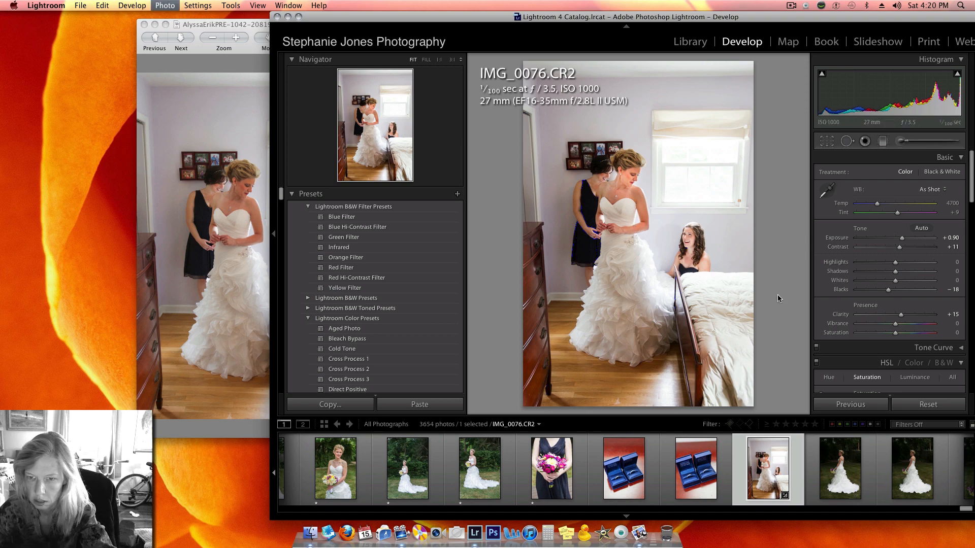
key("1")
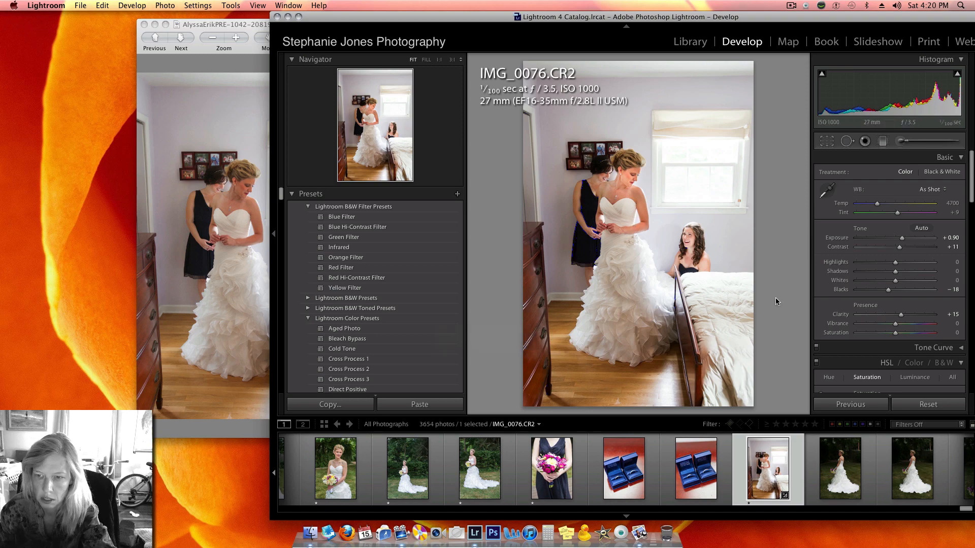
Switch to Preview and show the third reference photo, the full-length bride on the lawn, beside the Lightroom image
left_click(191, 28)
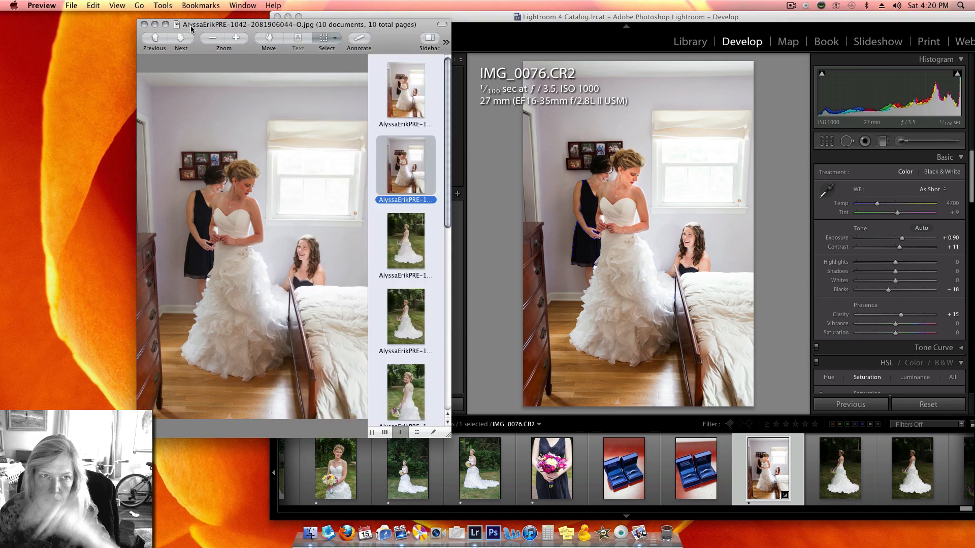
left_click(421, 245)
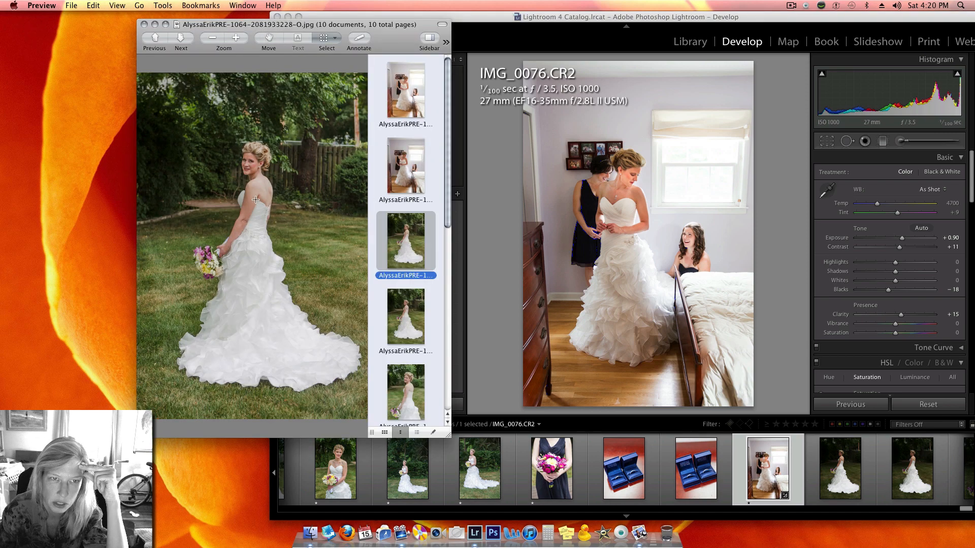
mouse_move(340, 32)
left_mouse_down()
mouse_move(352, 32)
mouse_move(342, 31)
left_mouse_up()
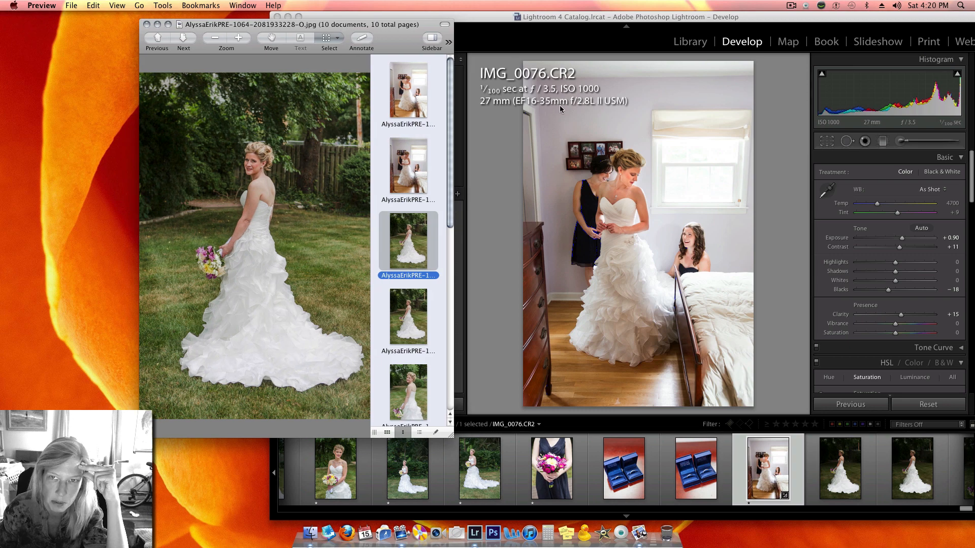
Switch to Lightroom, open IMG_0122.CR2 and reposition the window beside the Preview reference photo
left_click(488, 24)
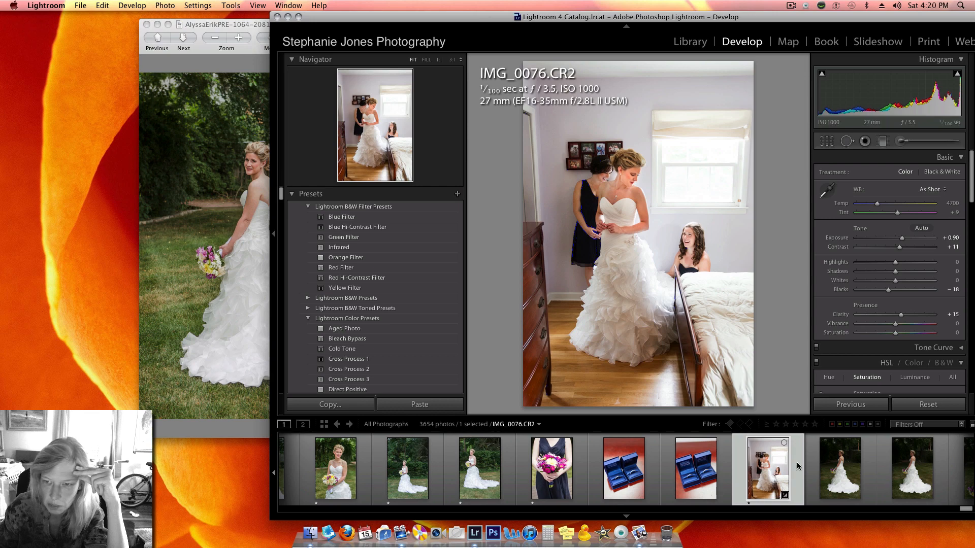
left_click(866, 468)
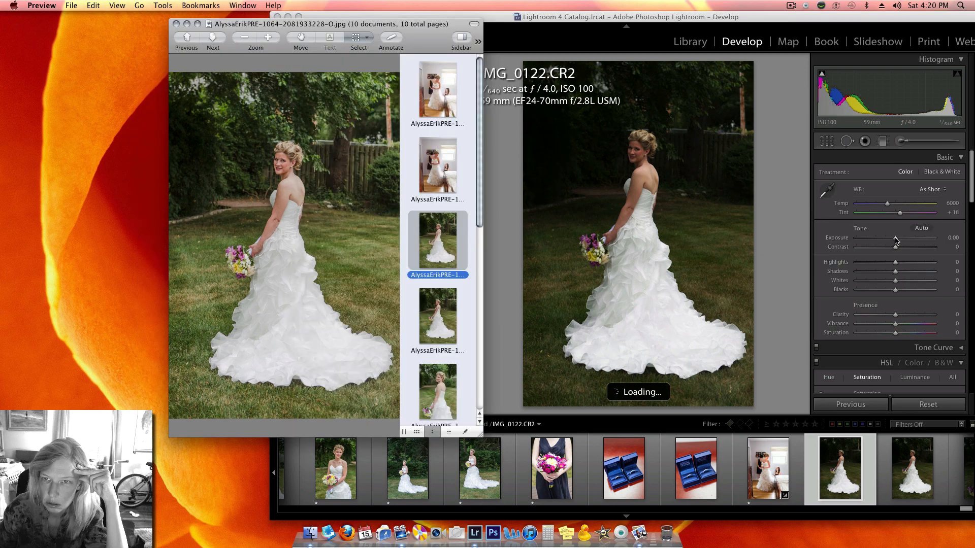
left_click_drag(500, 17, 451, 19)
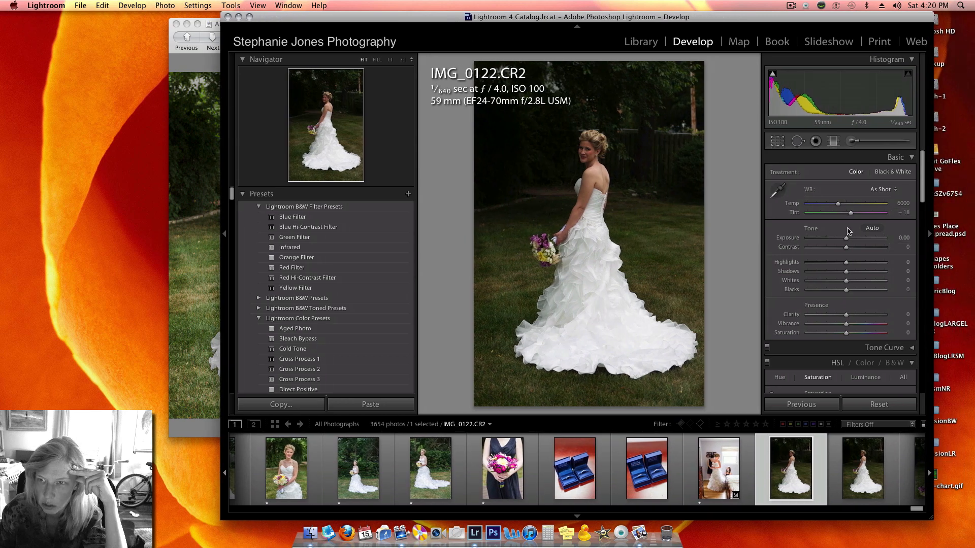
Set the photo's basic tone to Exposure +1.00 and Shadows −3 after trying stronger shadow lightening
left_click_drag(846, 240, 923, 274)
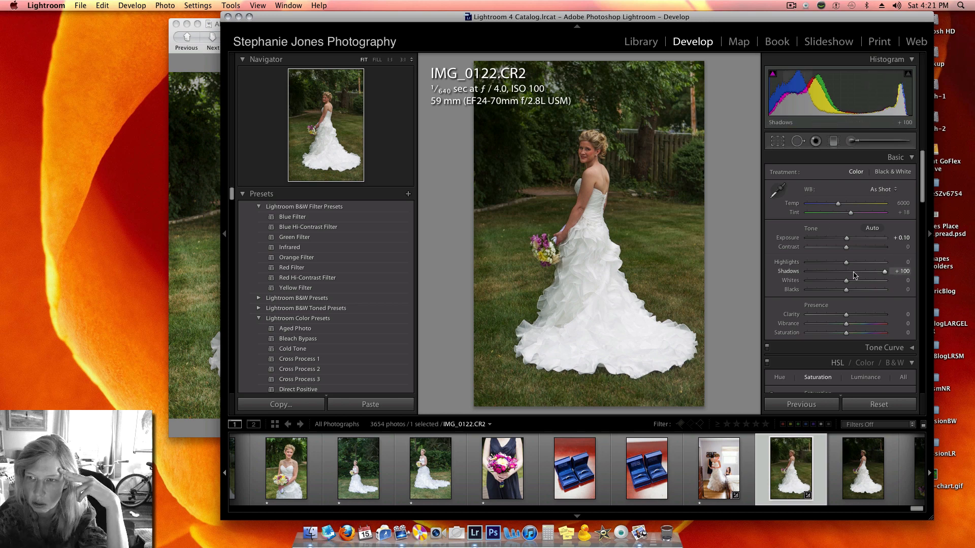
left_click_drag(854, 274, 844, 272)
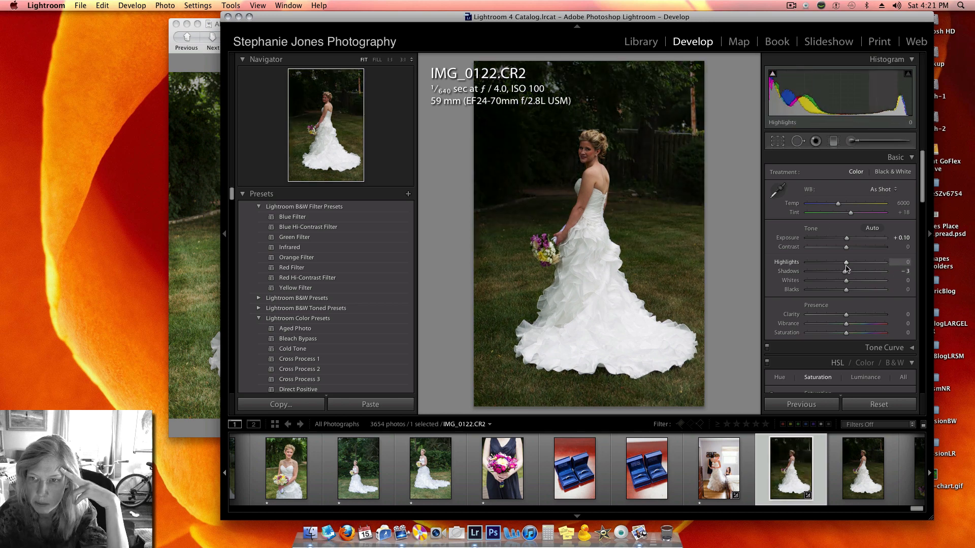
left_click_drag(846, 237, 854, 239)
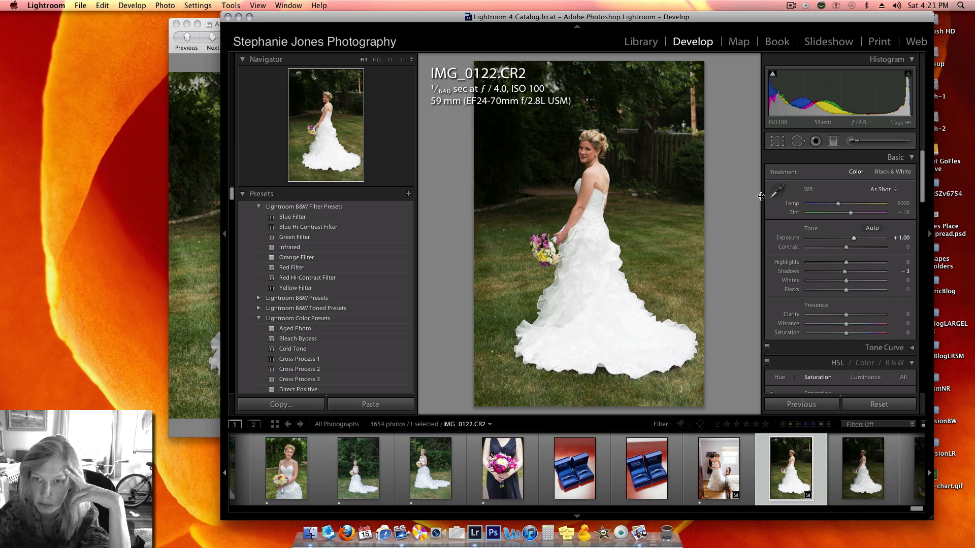
Start an Adjustment Brush mask on the photo with the Burn (Darken) effect and a brush size of 18
left_click(851, 141)
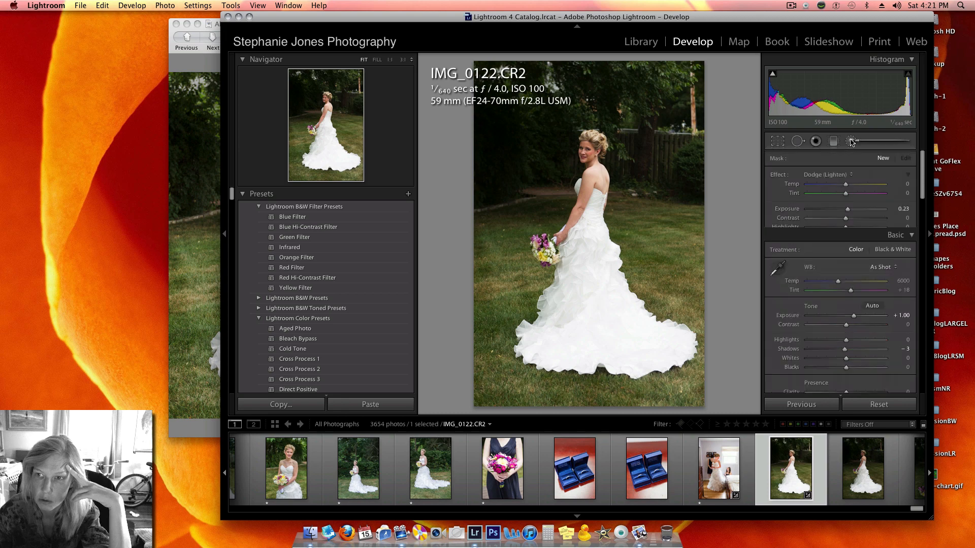
left_click(840, 176)
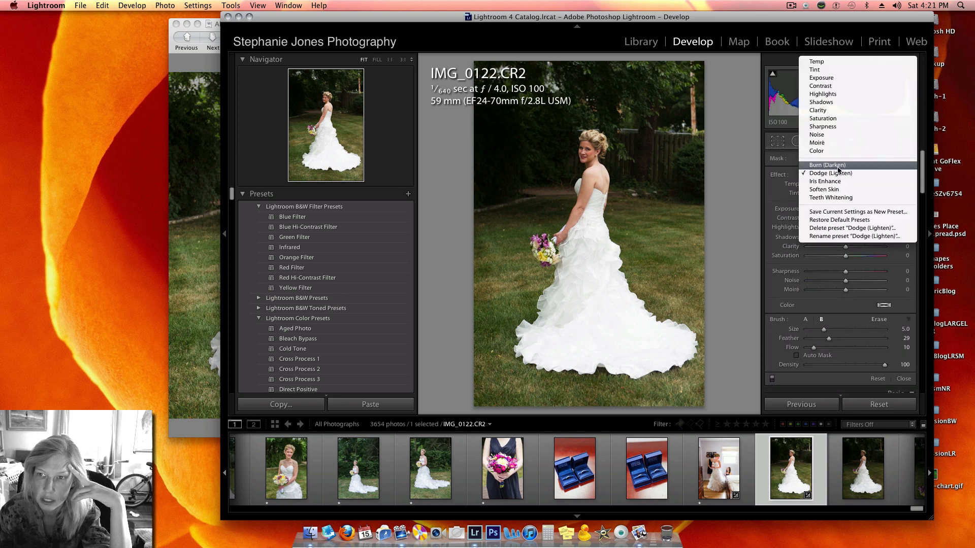
left_click(827, 165)
scroll(592, 284, "up", 3)
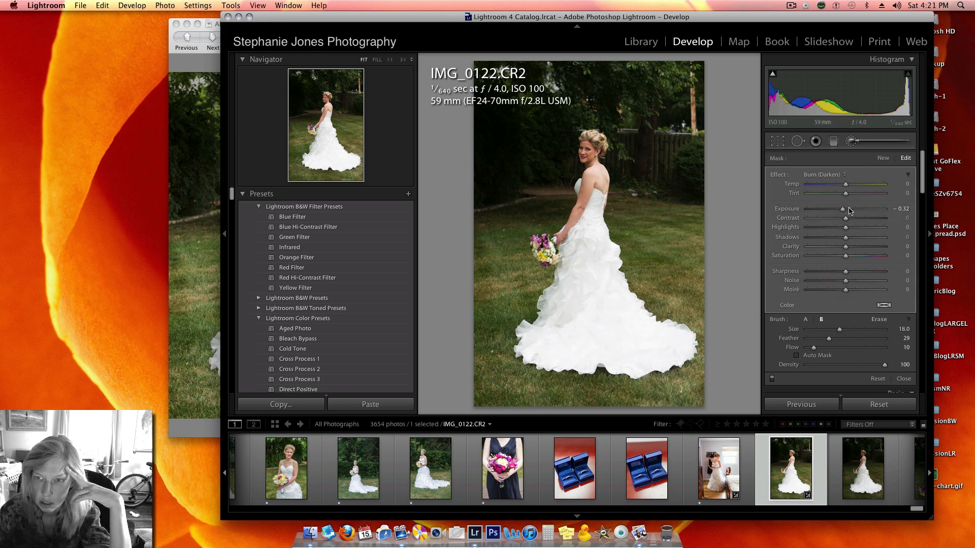
Set the brush adjustment's Exposure to 0 and Highlights to −100, and reduce the brush size to 15
left_click_drag(843, 209, 772, 206)
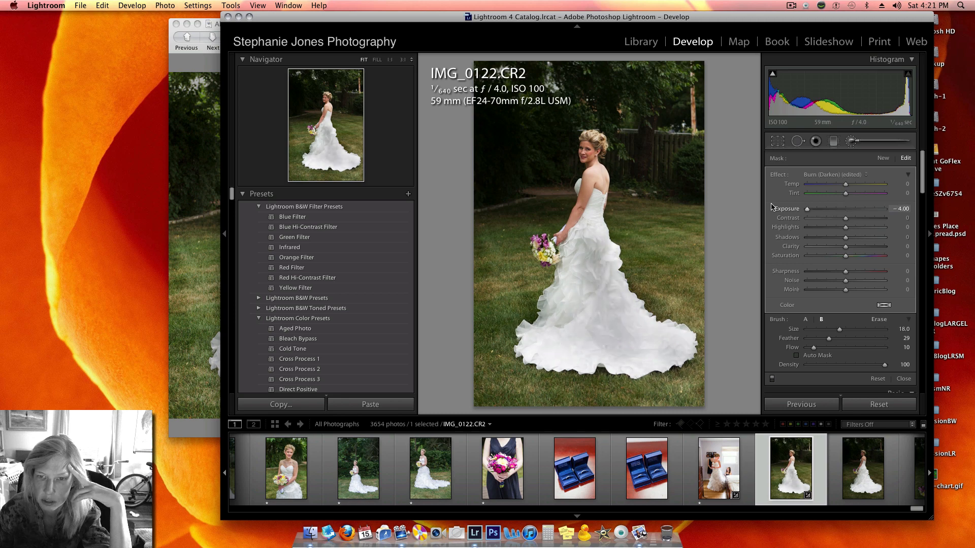
double_click(781, 208)
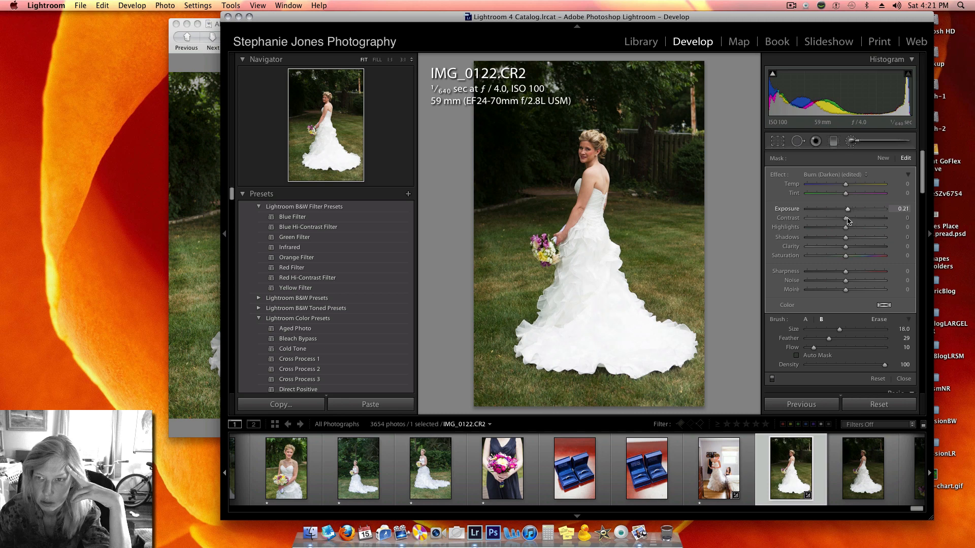
mouse_move(845, 226)
left_mouse_down()
mouse_move(753, 229)
mouse_move(887, 228)
mouse_move(767, 235)
left_mouse_up()
scroll(643, 349, "down", 3)
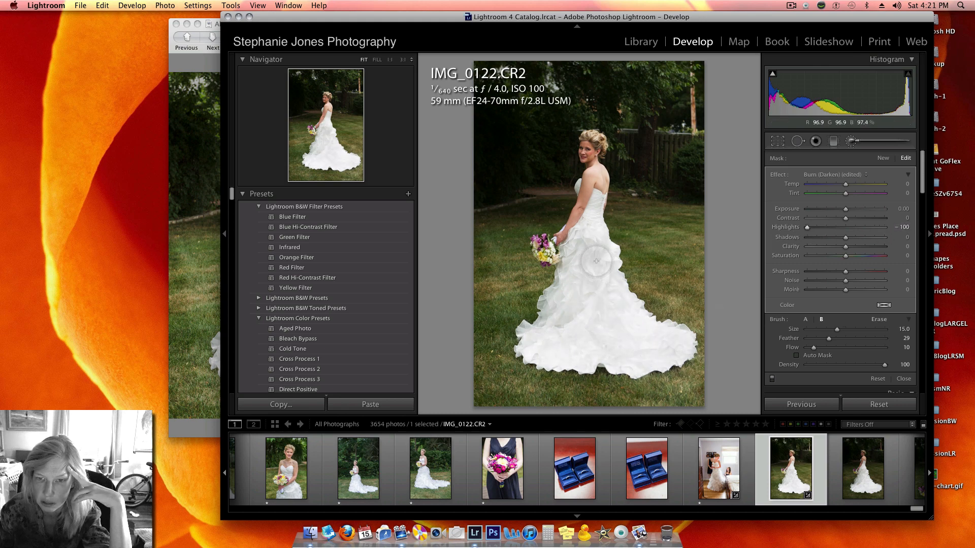
Paint the adjustment over the wedding dress with Clarity set to 100, and close the Adjustment Brush
left_click_drag(620, 308, 647, 328)
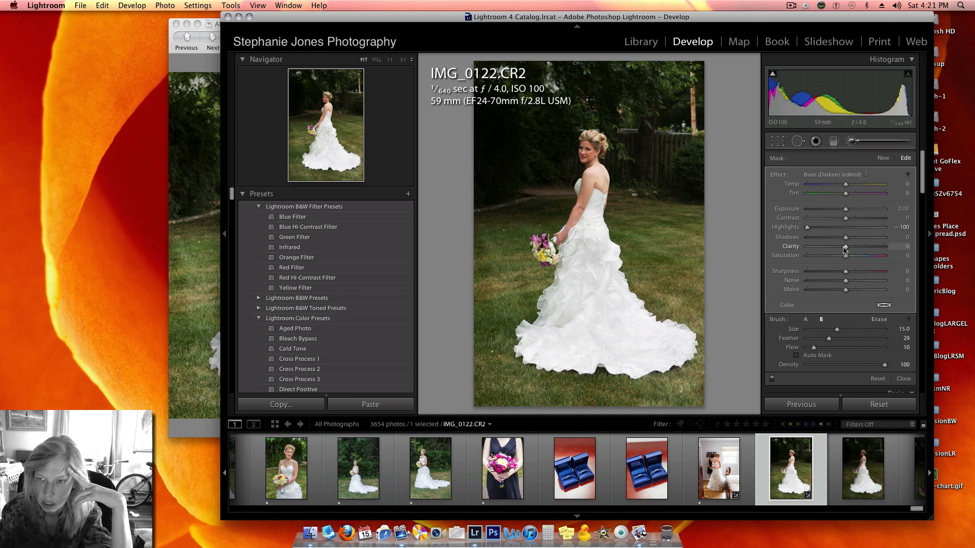
left_click_drag(845, 246, 910, 249)
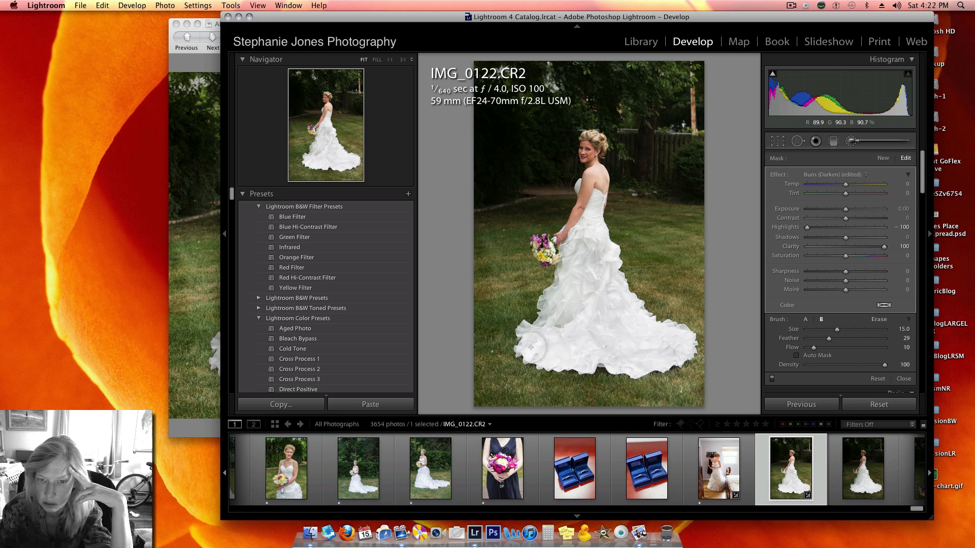
scroll(477, 375, "up", 6)
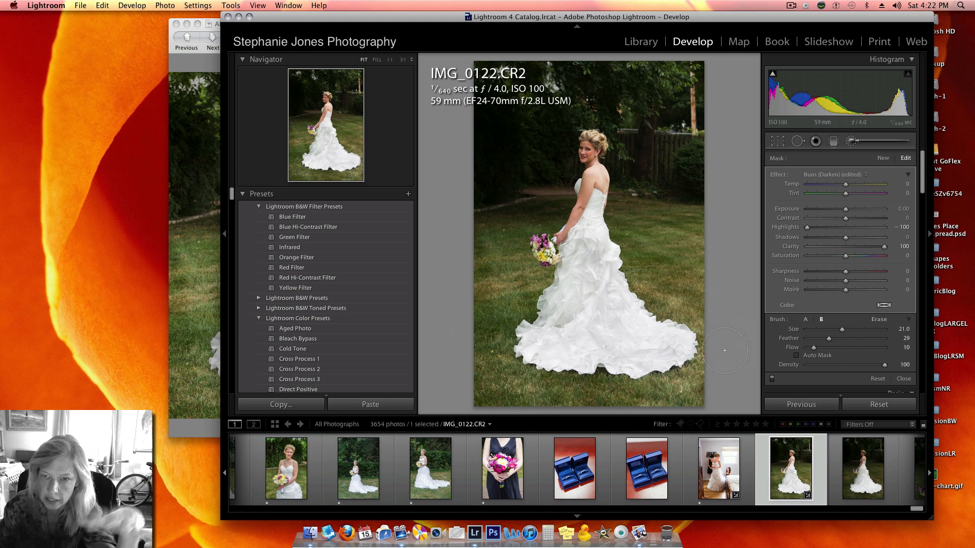
left_click(899, 382)
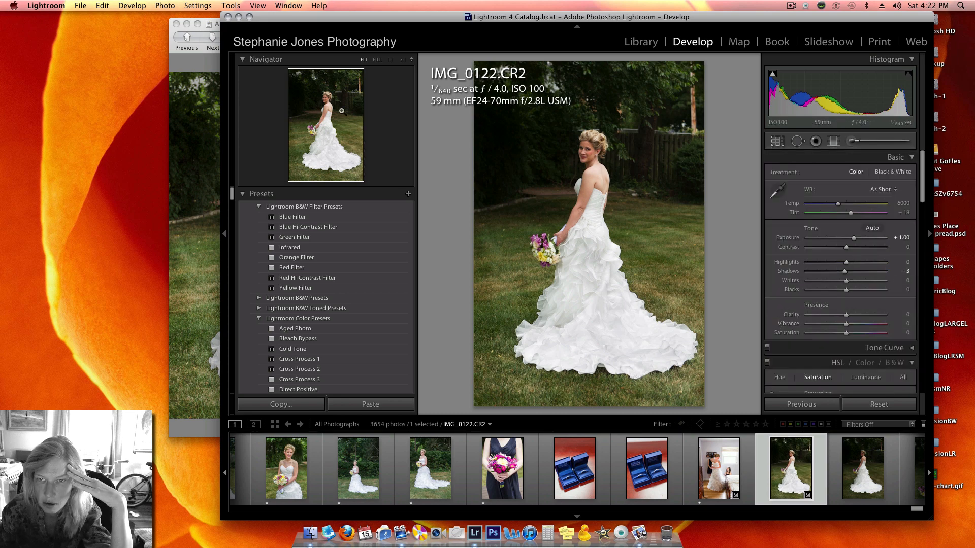
Switch to Preview and show the full-length lawn portrait again to compare it with the edited photo
left_click(186, 49)
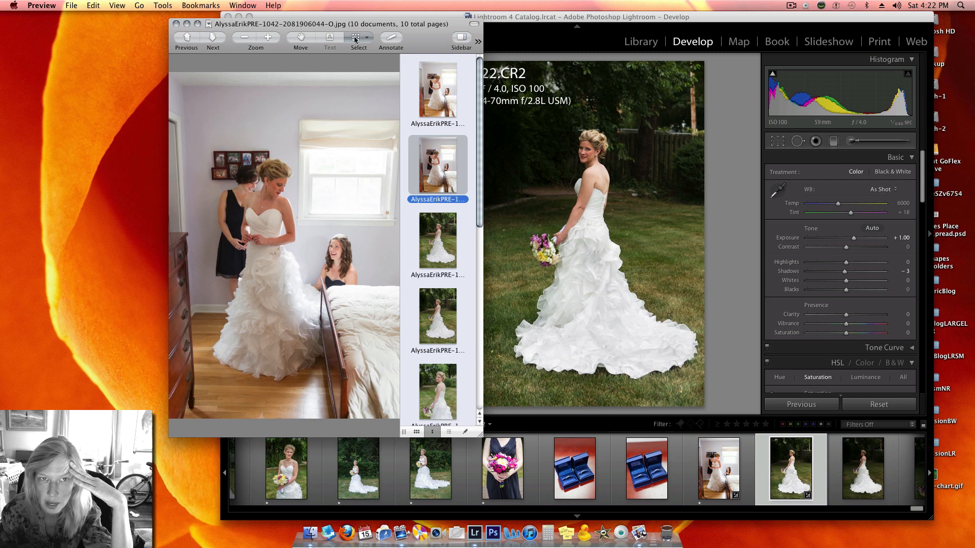
left_click(439, 255)
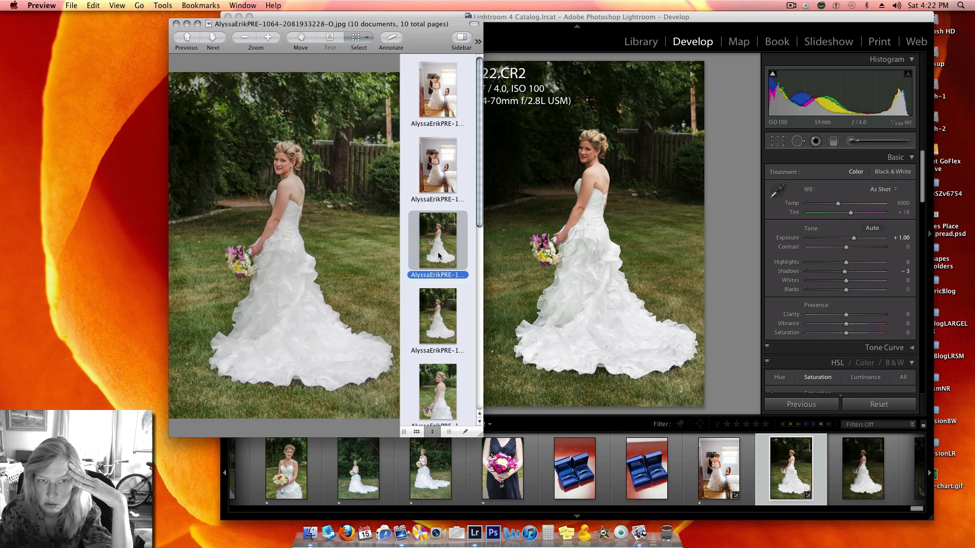
left_click_drag(584, 18, 587, 18)
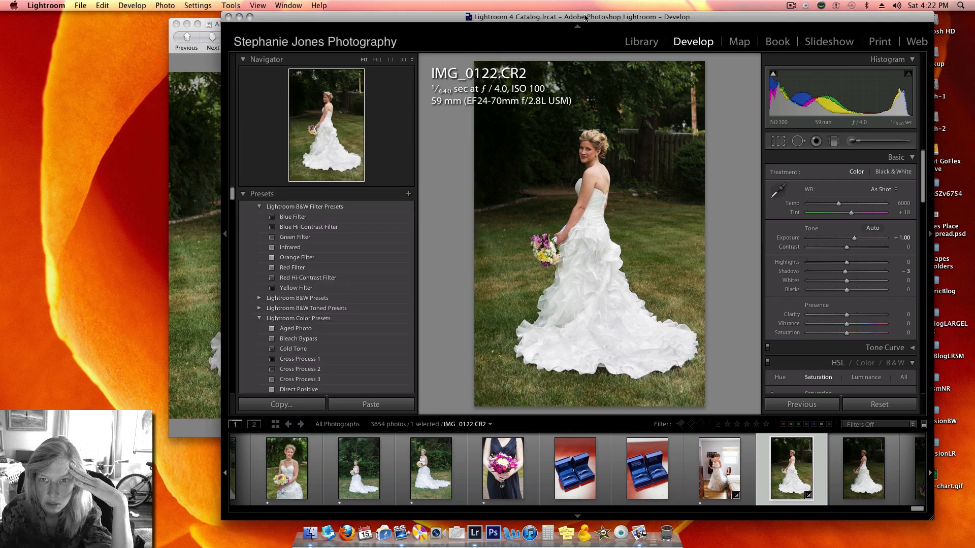
Rearrange the Preview and Lightroom windows so the reference photo sits on the other side of the edited photo
left_click_drag(218, 22, 673, 28)
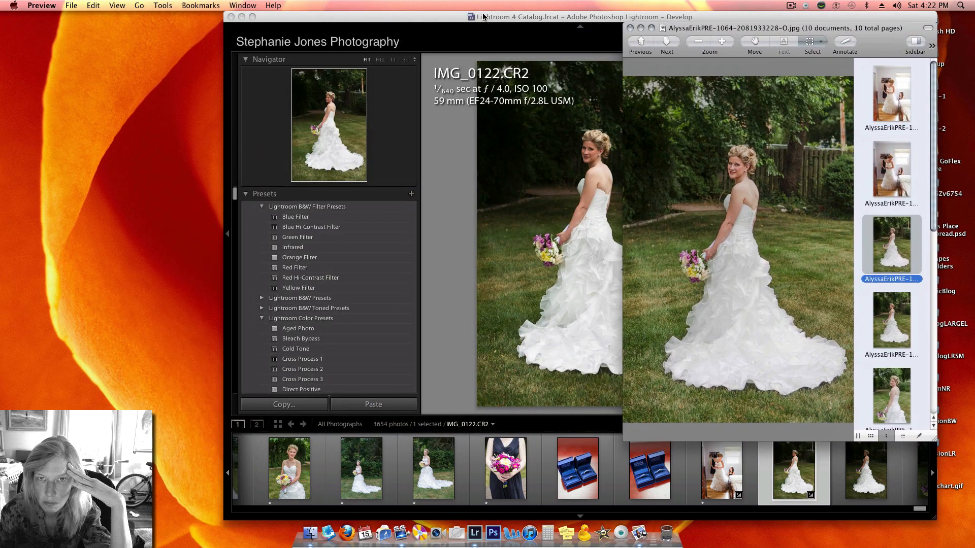
left_click_drag(483, 17, 372, 19)
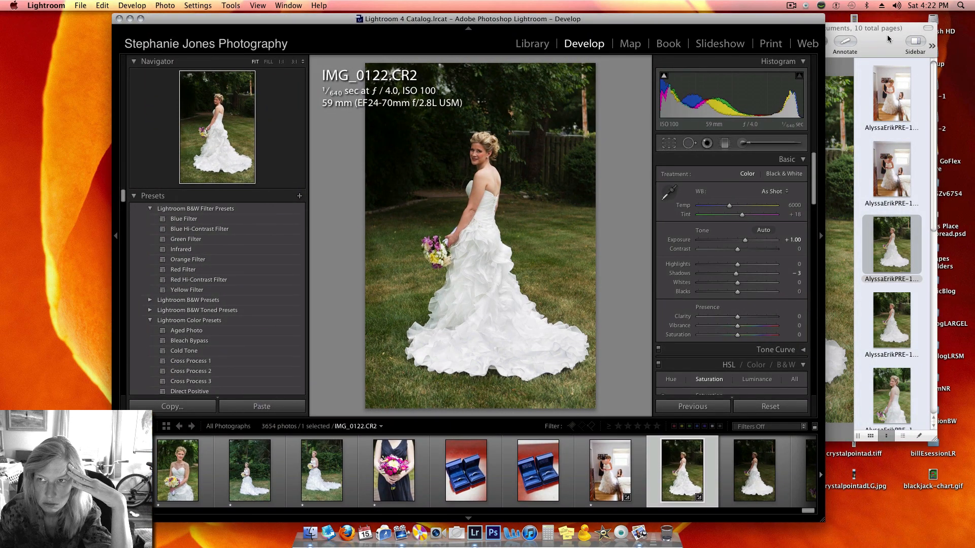
left_click(858, 39)
left_click_drag(783, 29, 761, 22)
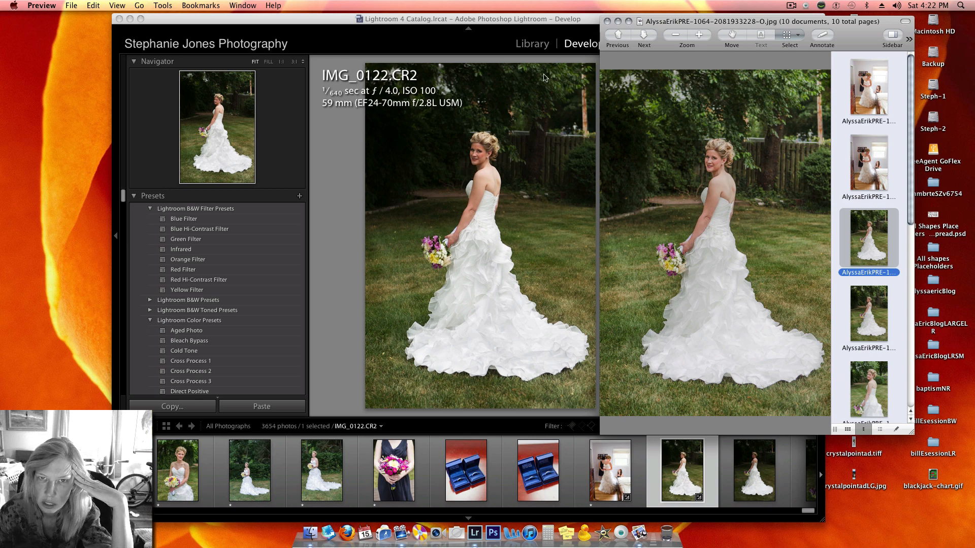
left_click(439, 25)
left_click_drag(439, 25, 420, 27)
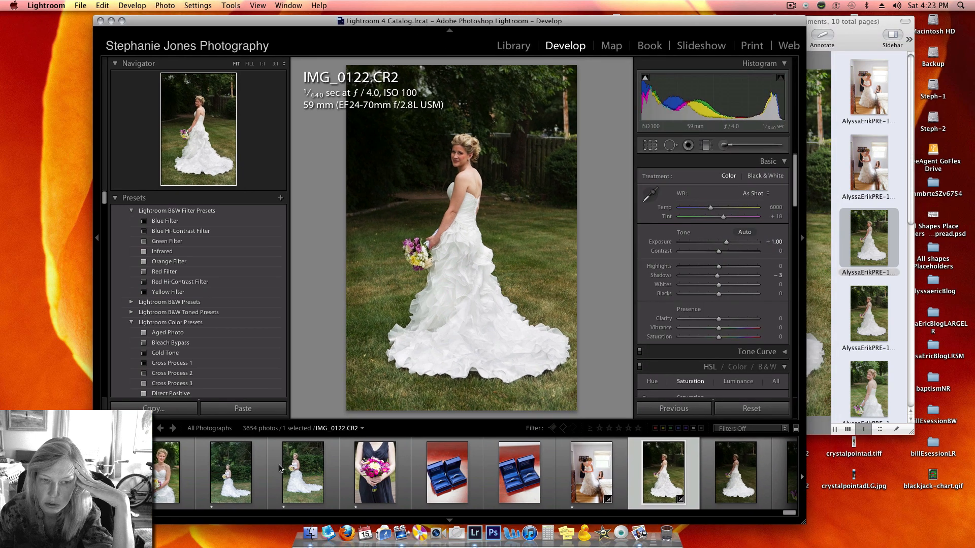
Show the reference of the bride with her bouquet by the hedge in Preview and open the matching finished JPEG in Lightroom for comparison
left_click(265, 492)
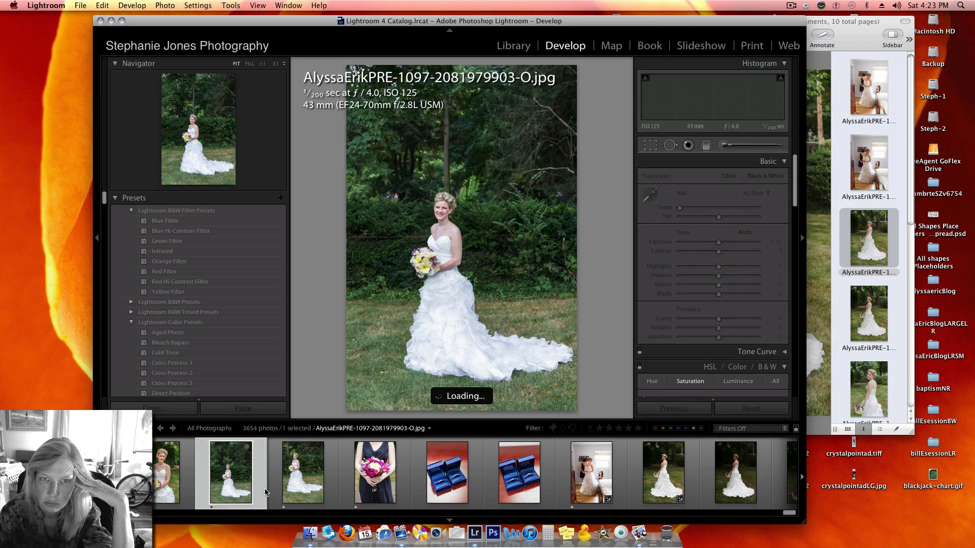
left_click(832, 41)
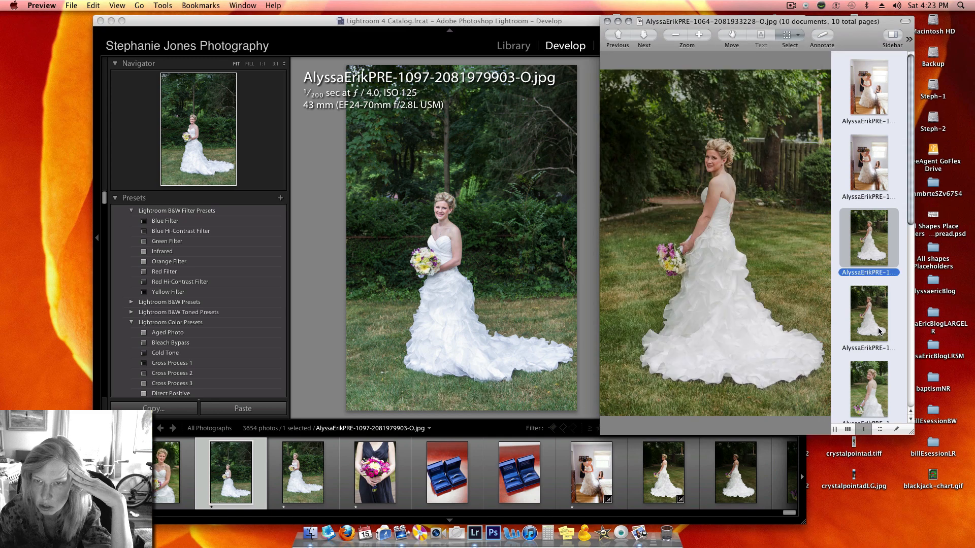
scroll(880, 331, "down", 4)
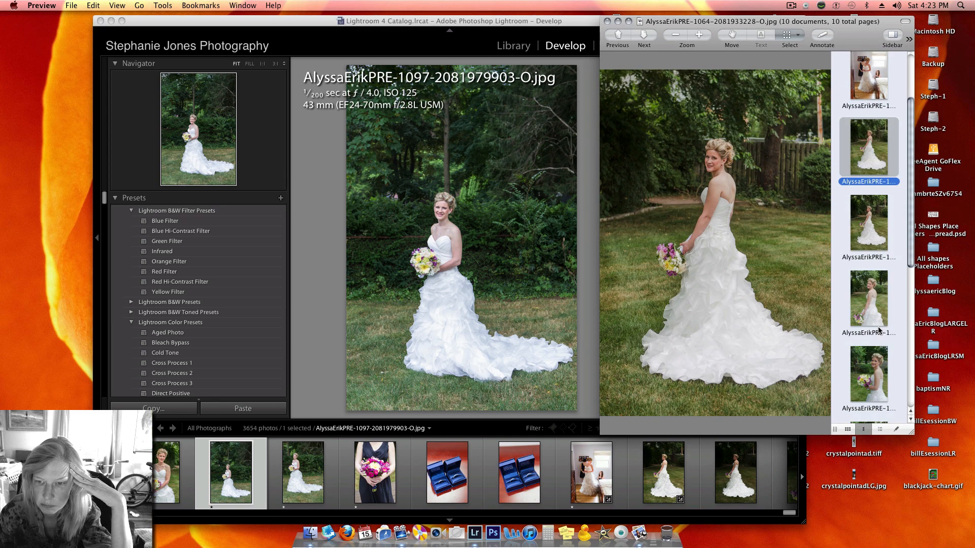
scroll(879, 331, "down", 10)
left_click(880, 321)
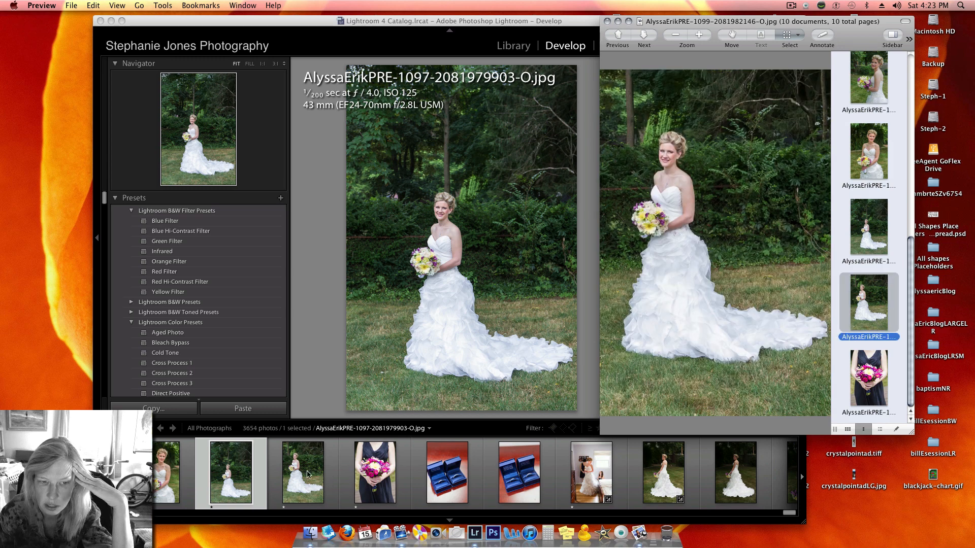
left_click(270, 482)
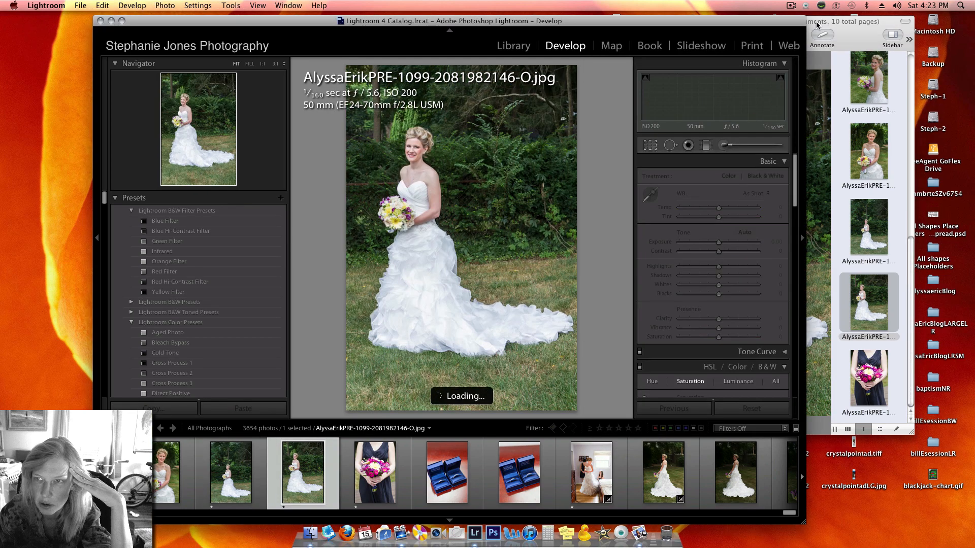
left_click(843, 25)
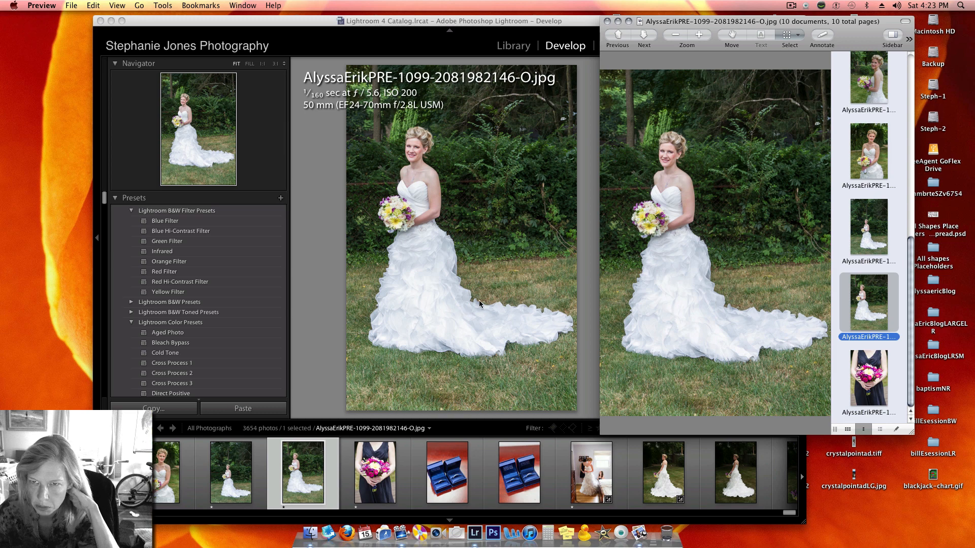
Find and open the raw original IMG_0173.CR2 in Lightroom, and place the Preview reference photo beside it
left_click(543, 26)
left_click_drag(543, 25, 530, 26)
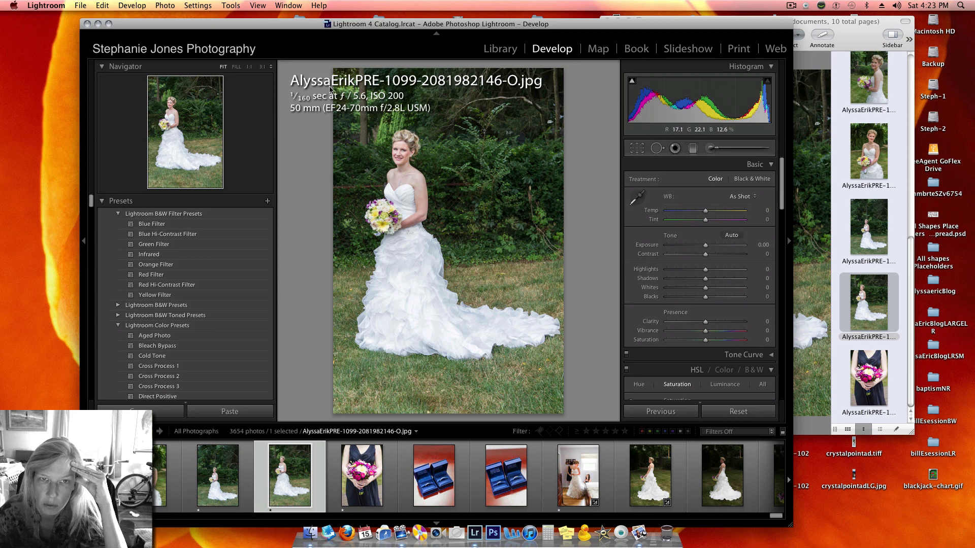
scroll(628, 488, "down", 1)
scroll(628, 488, "down", 4)
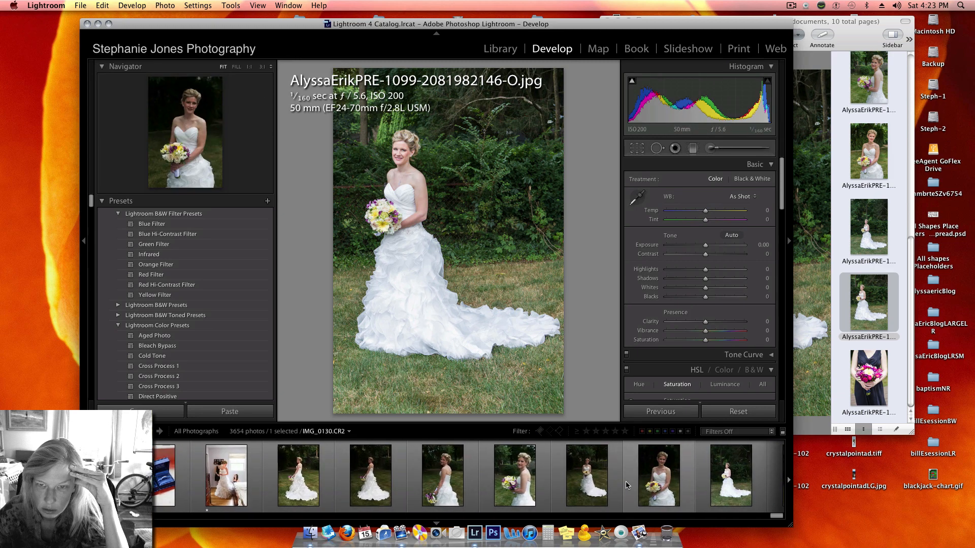
scroll(629, 485, "down", 2)
left_click(661, 482)
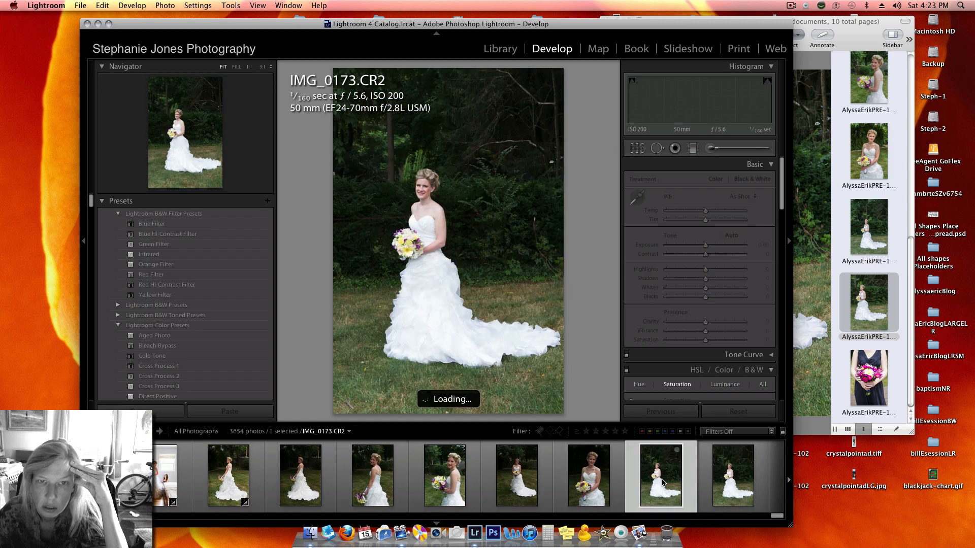
left_click(732, 487)
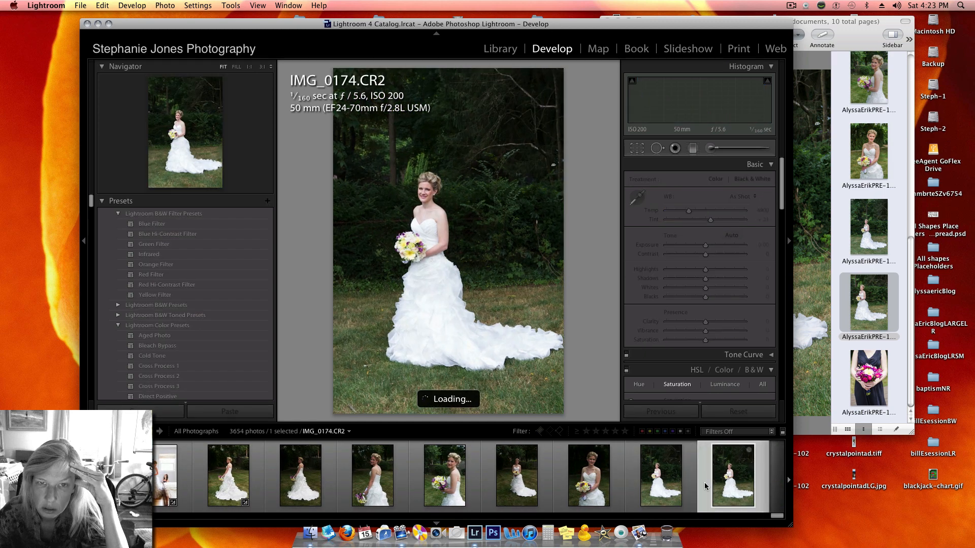
left_click(661, 483)
left_click(856, 39)
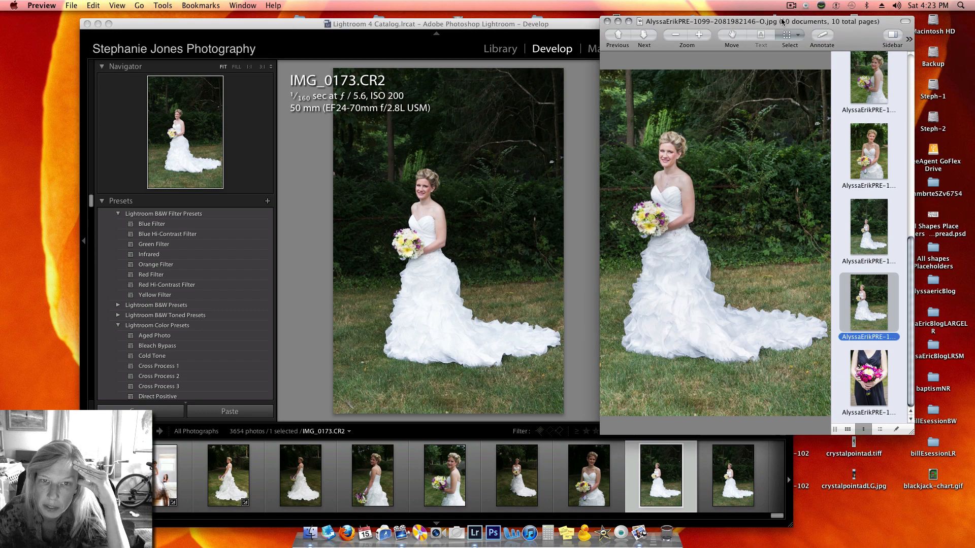
left_click_drag(782, 22, 812, 42)
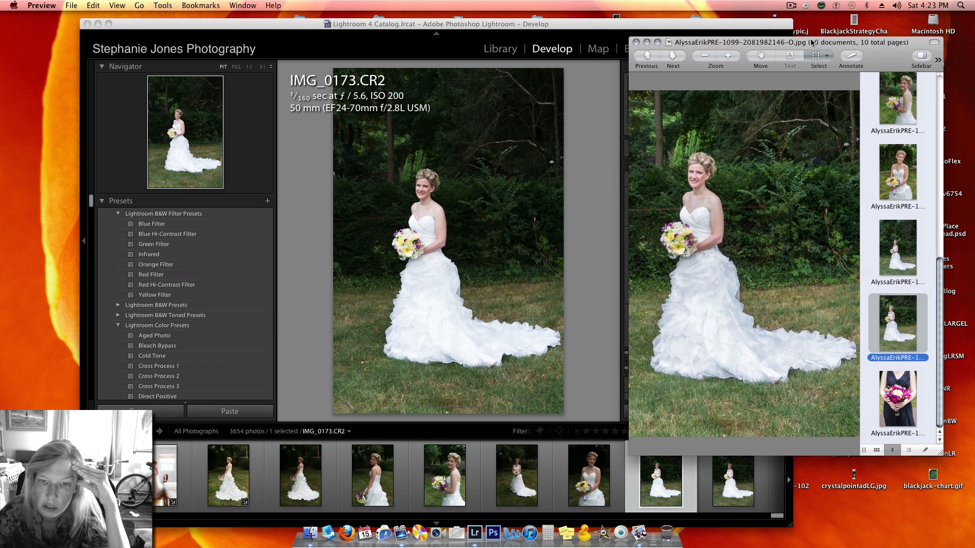
Crop IMG_0173.CR2 slightly tighter at its original aspect ratio, placing the bride left of centre with the whole train in frame
left_click(494, 26)
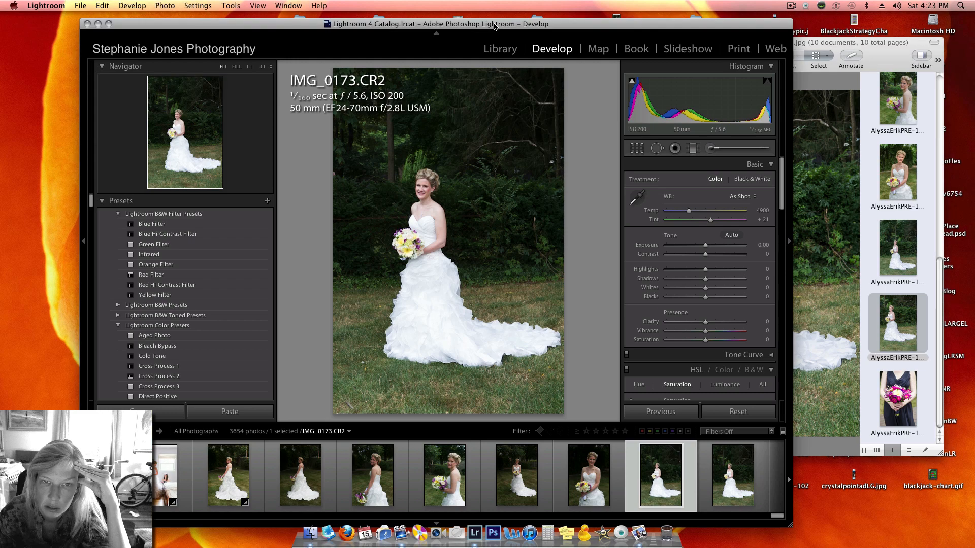
left_click(637, 148)
left_click_drag(563, 68, 551, 90)
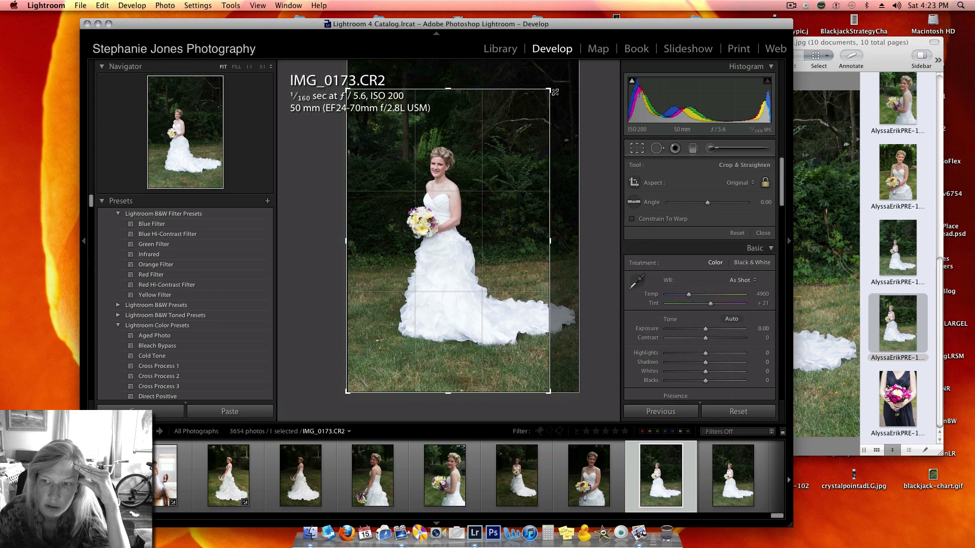
left_click_drag(442, 173, 399, 174)
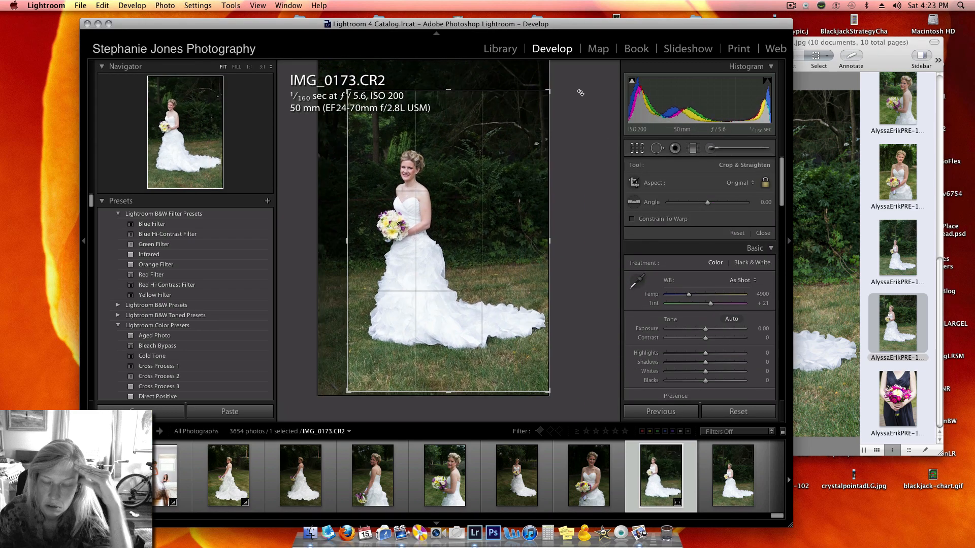
key("Return")
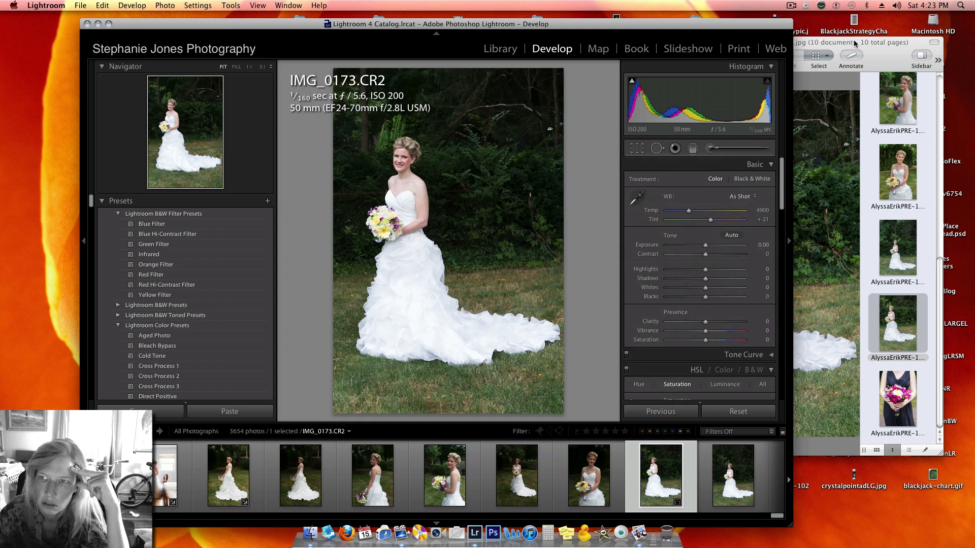
Compare the cropped photo with the Preview reference and warm its white balance temperature to 5529
left_click(856, 43)
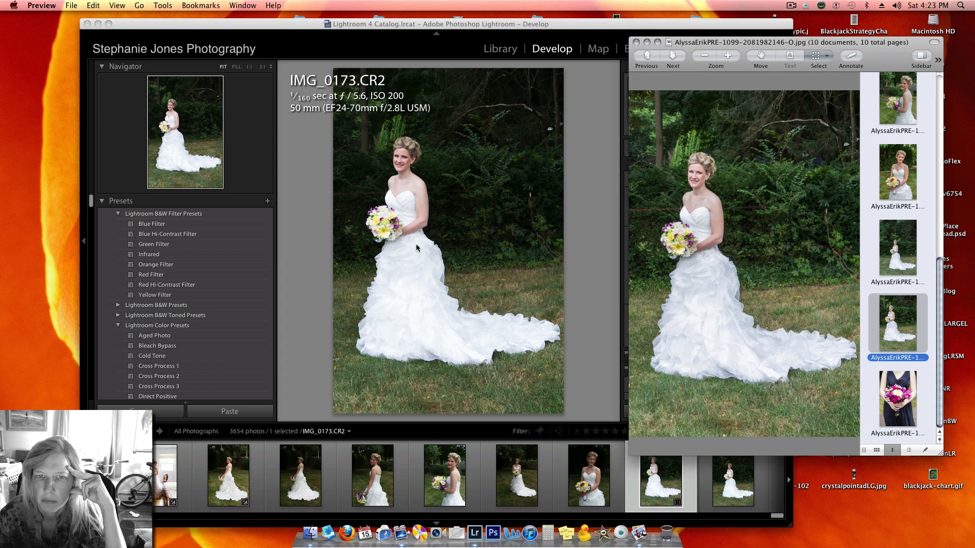
left_click(581, 26)
left_click_drag(690, 215, 694, 215)
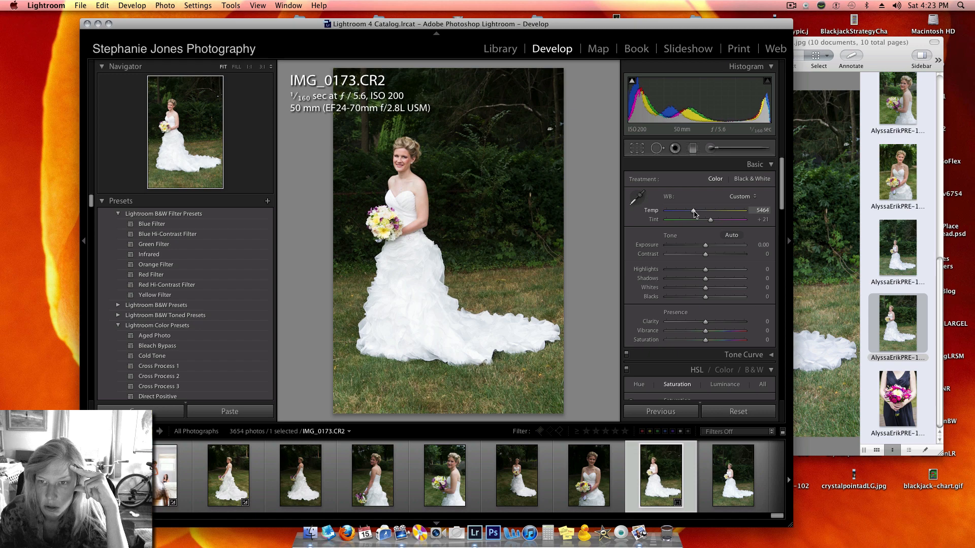
left_click_drag(694, 213, 695, 213)
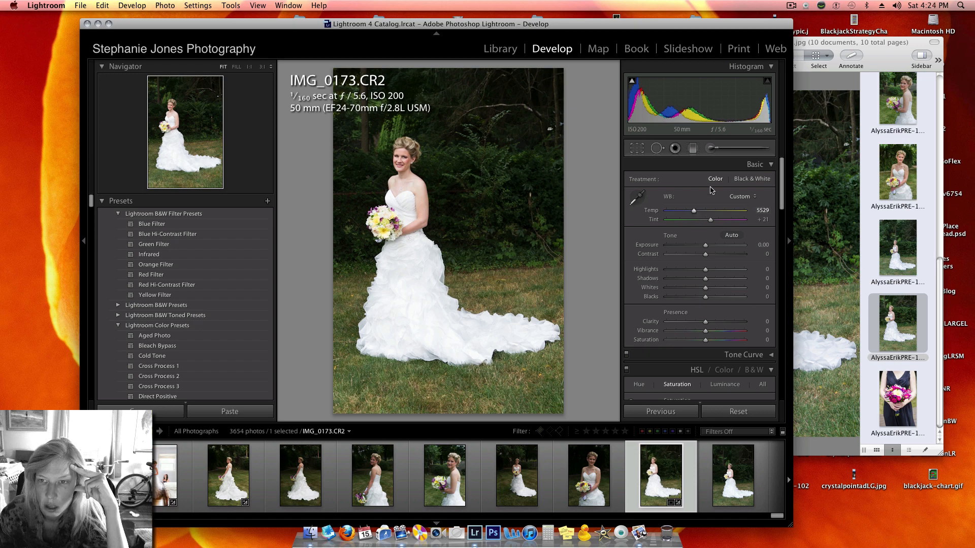
Paint the wedding dress with a Burn (Darken) adjustment brush at Exposure -0.32, Highlights -33 and Clarity 100
left_click(711, 149)
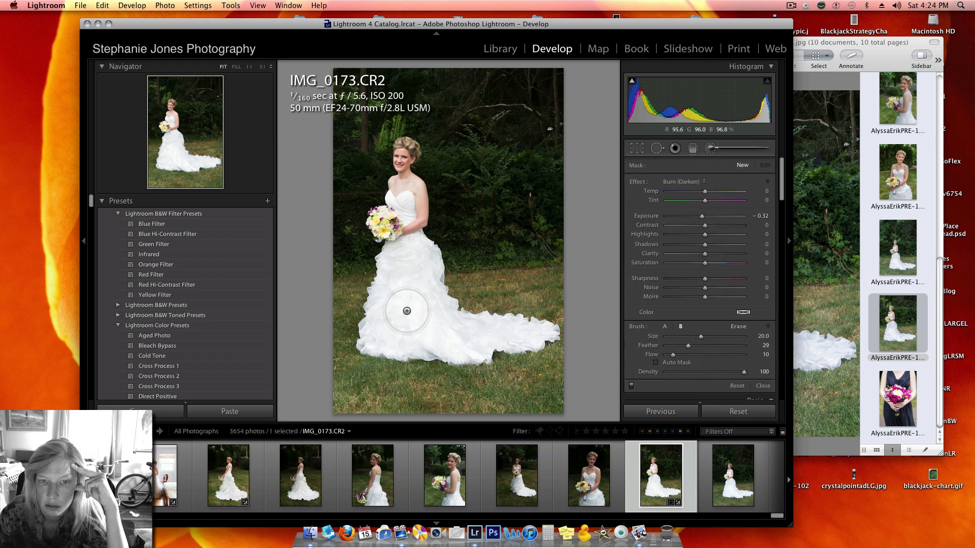
key("bracketleft")
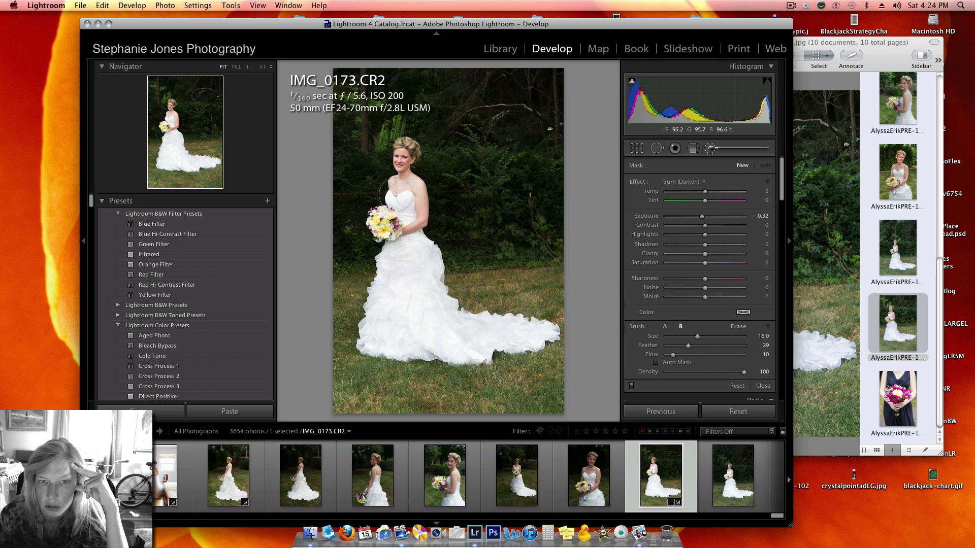
left_click(415, 306)
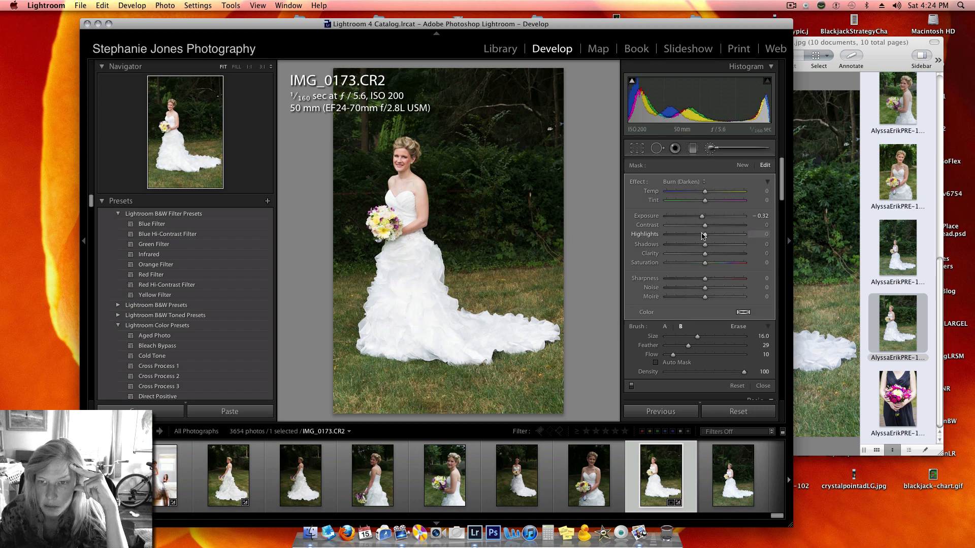
mouse_move(703, 235)
left_mouse_down()
mouse_move(664, 235)
mouse_move(745, 253)
left_mouse_up()
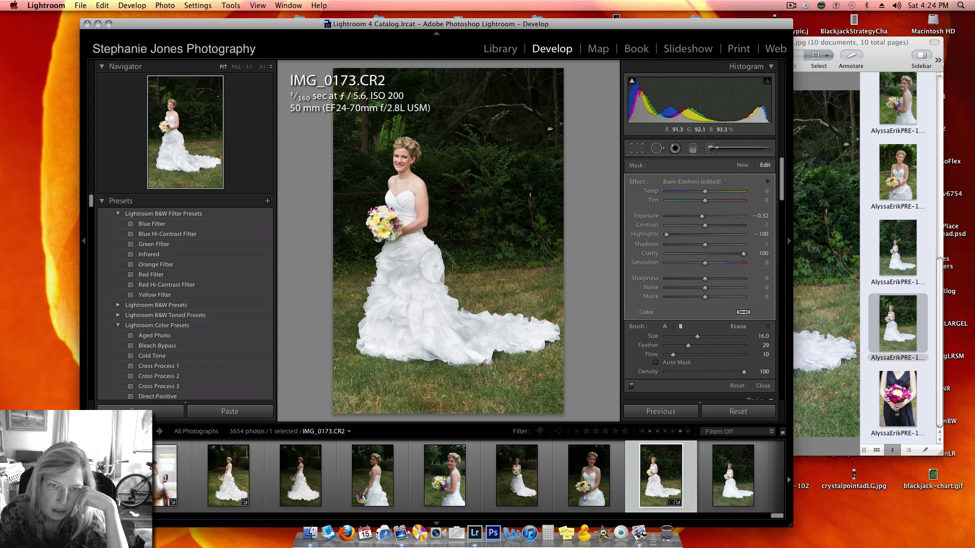
scroll(434, 251, "down", 3)
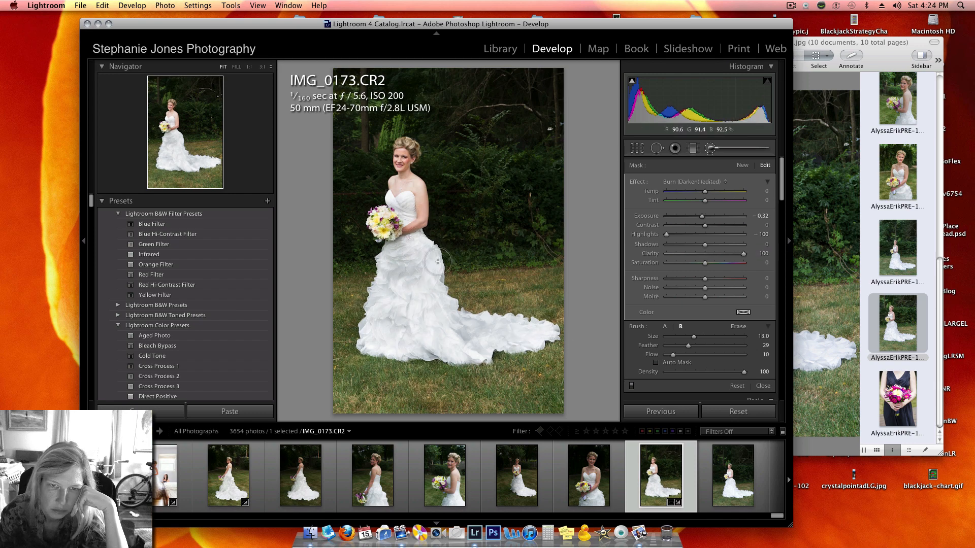
mouse_move(666, 234)
left_mouse_down()
mouse_move(691, 238)
mouse_move(598, 233)
mouse_move(694, 239)
left_mouse_up()
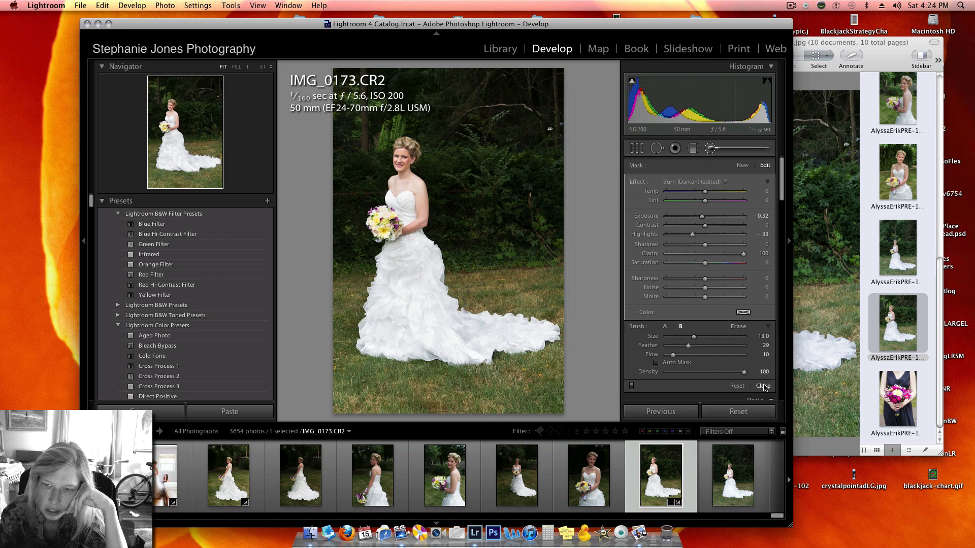
left_click(763, 386)
Burn the outer areas of the photo around the bride with a new size 22 adjustment brush mask at Exposure -2.26
left_click(710, 148)
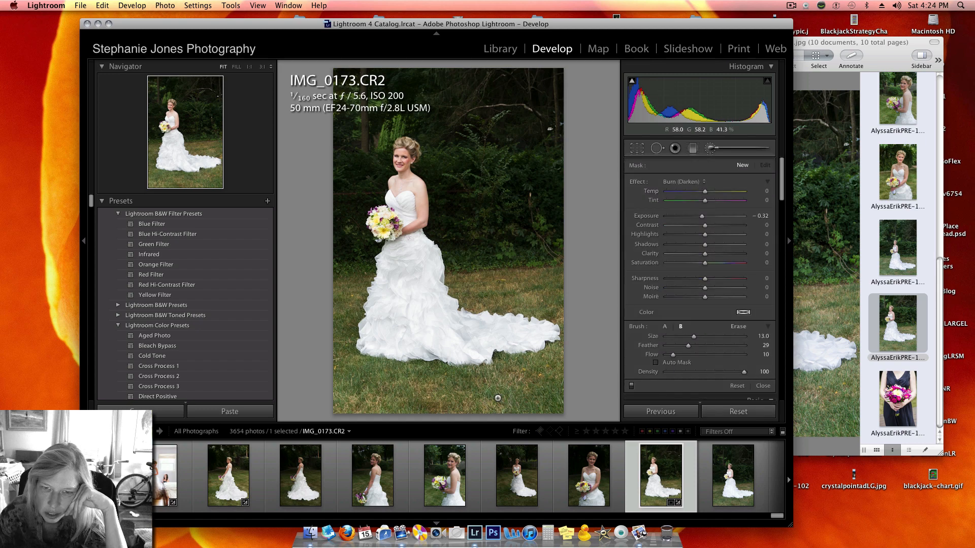
scroll(496, 391, "up", 5)
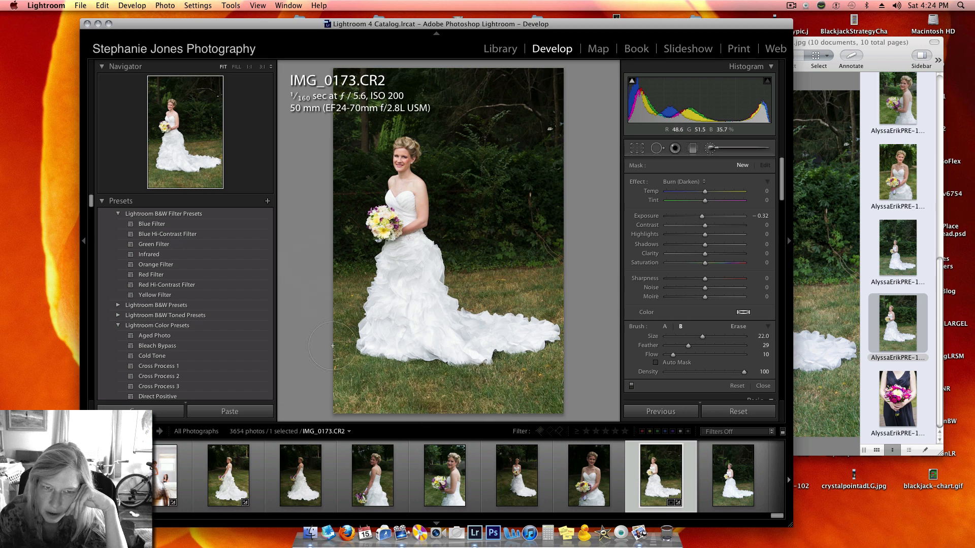
left_click_drag(572, 313, 576, 272)
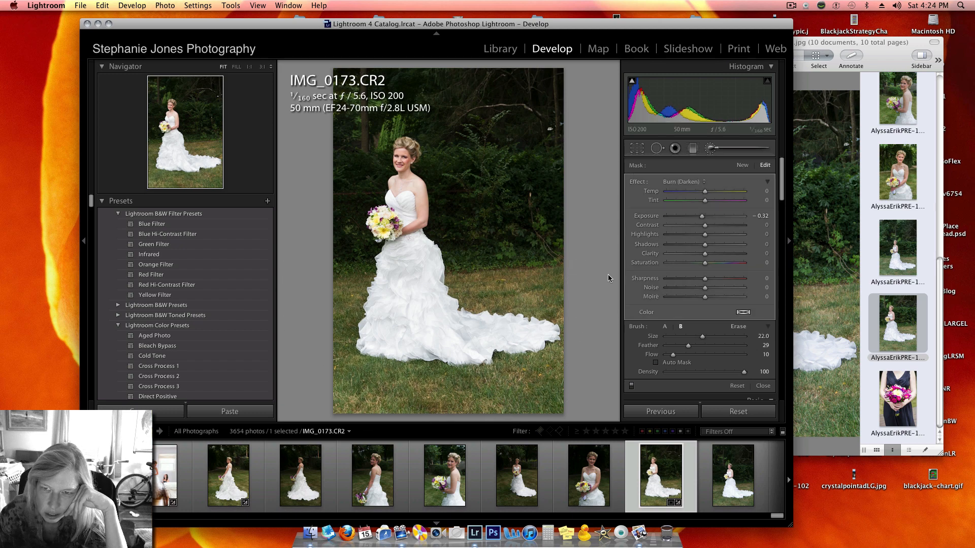
left_click_drag(691, 219, 683, 220)
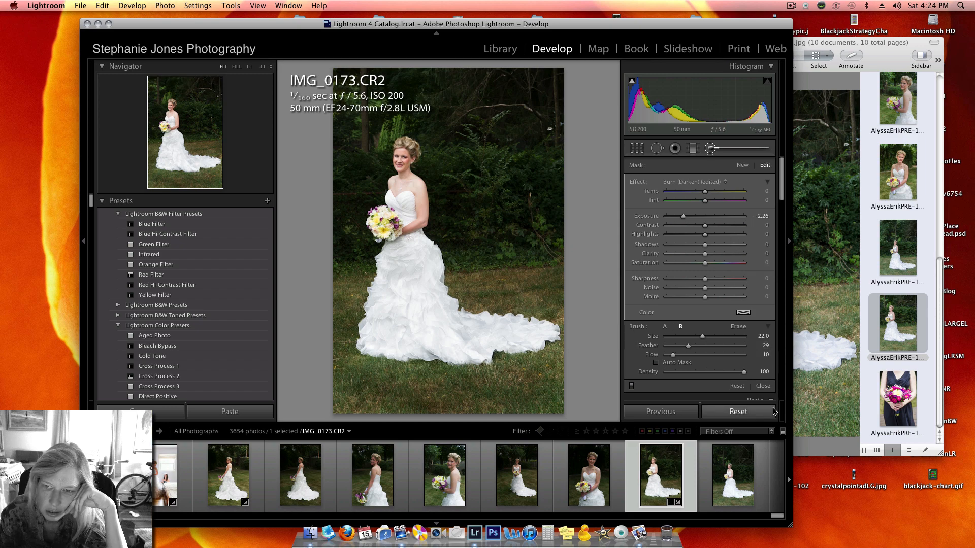
left_click(767, 388)
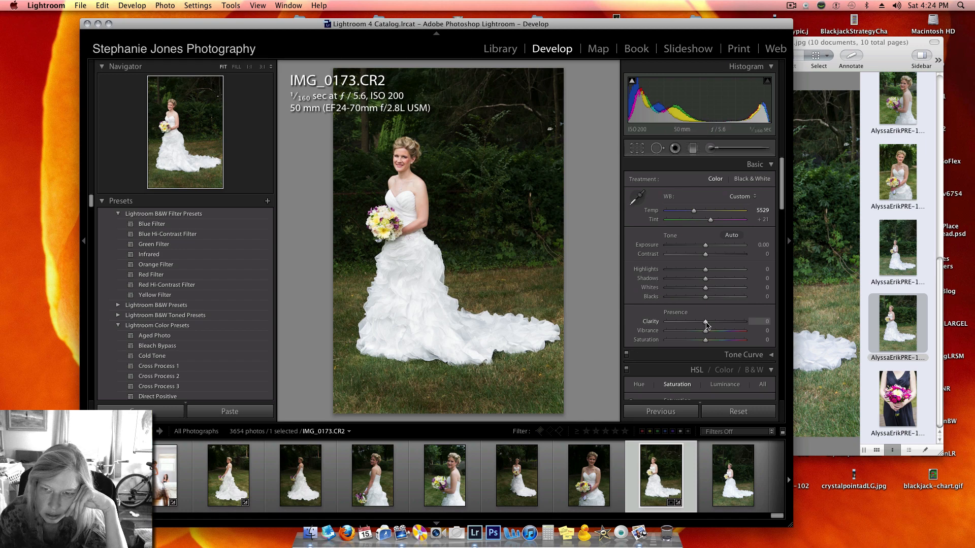
Set the photo's overall Clarity to +10 and move the Preview reference close beside it for comparison
left_click_drag(706, 324, 710, 325)
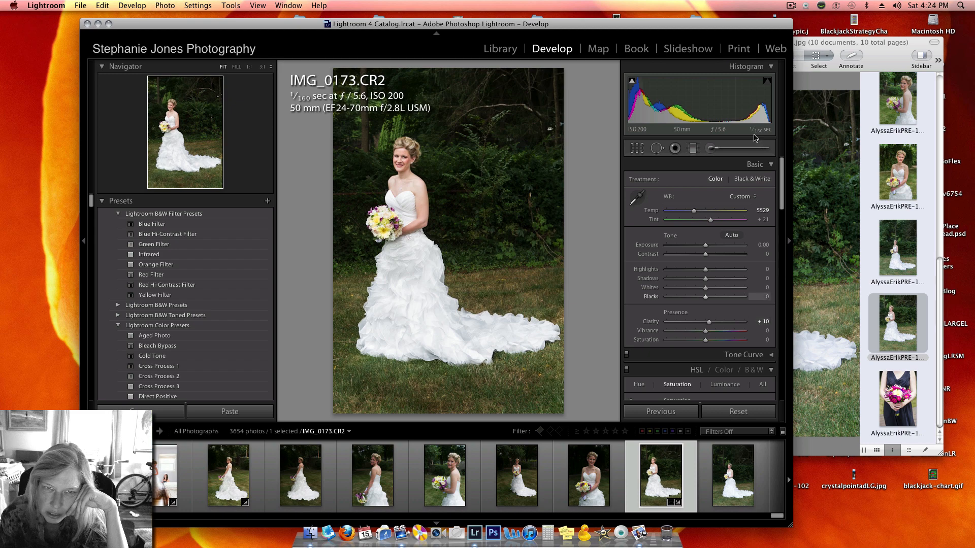
left_click(851, 44)
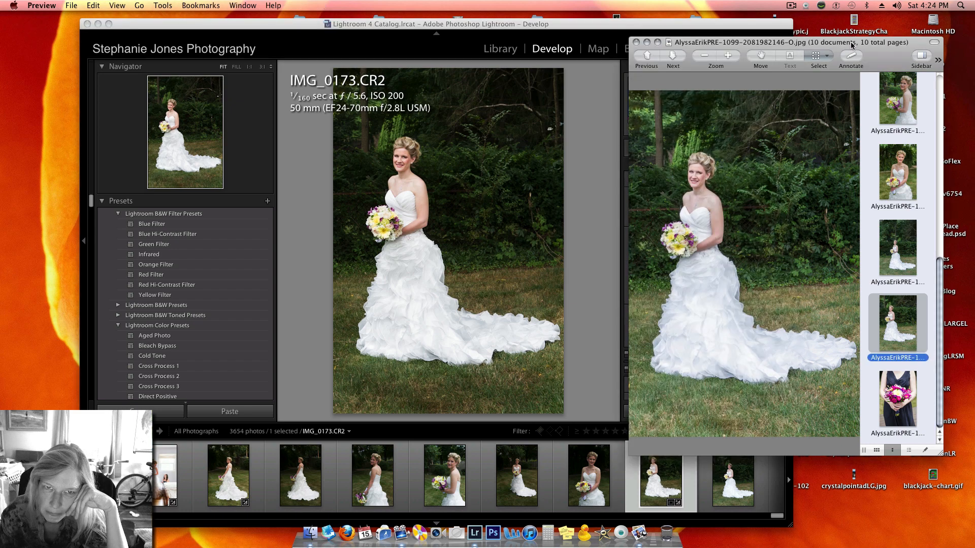
left_click_drag(853, 45, 807, 26)
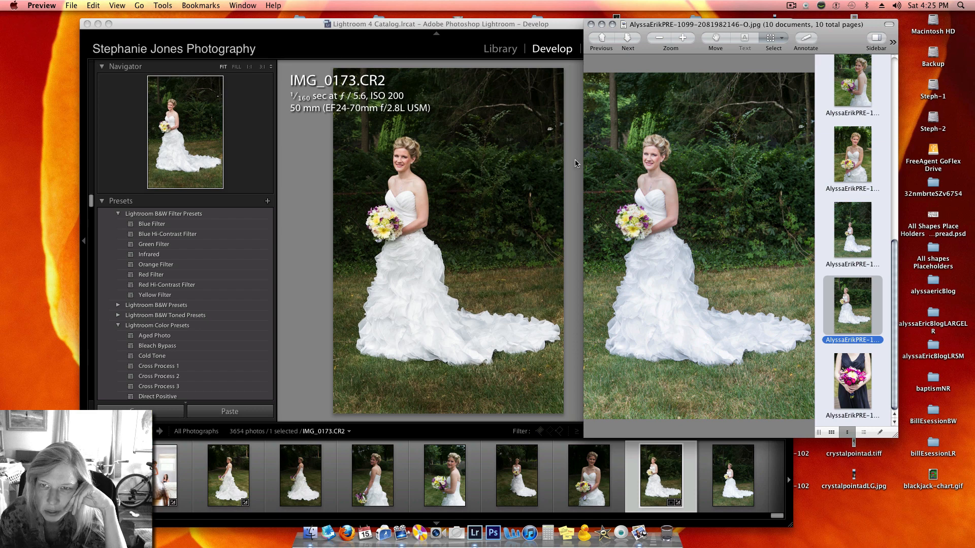
Show the bouquet and navy dress reference in Preview, open raw IMG_0263.CR2 in Lightroom, and arrange both windows side by side
left_click(848, 386)
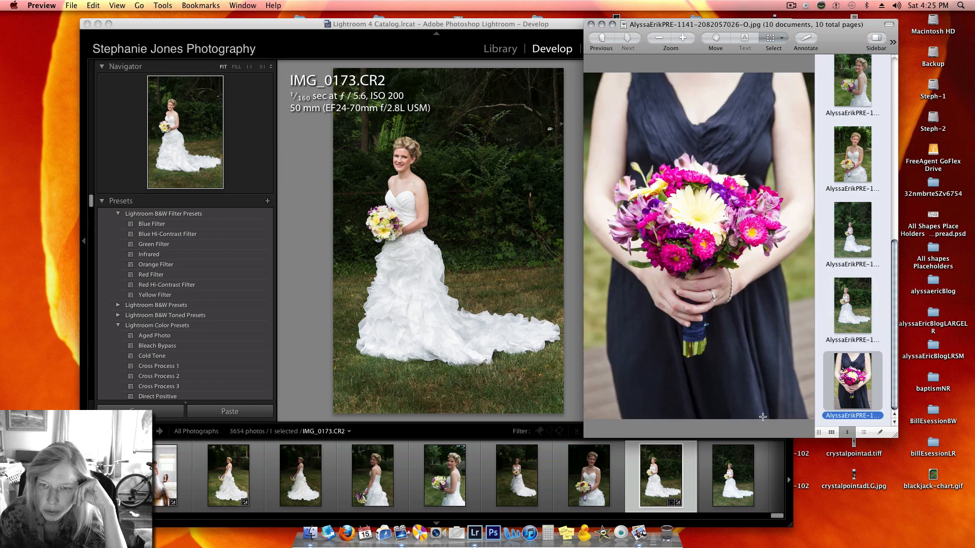
scroll(620, 492, "right", 2)
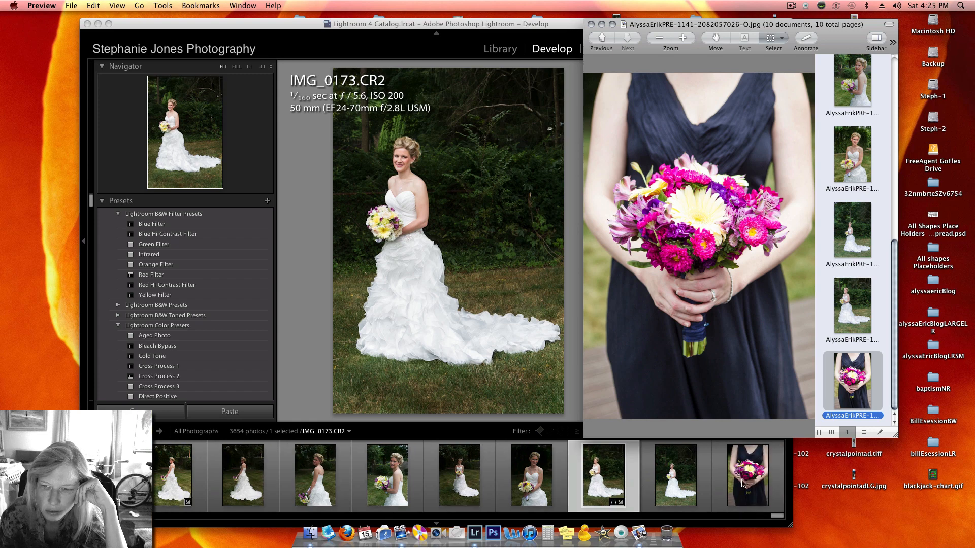
left_click(721, 483)
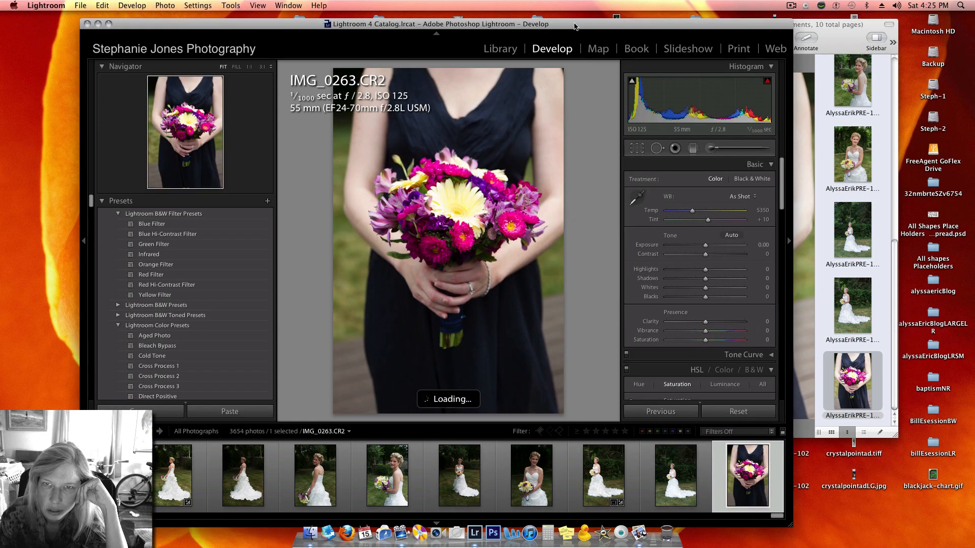
left_click_drag(573, 22, 505, 16)
left_click(775, 28)
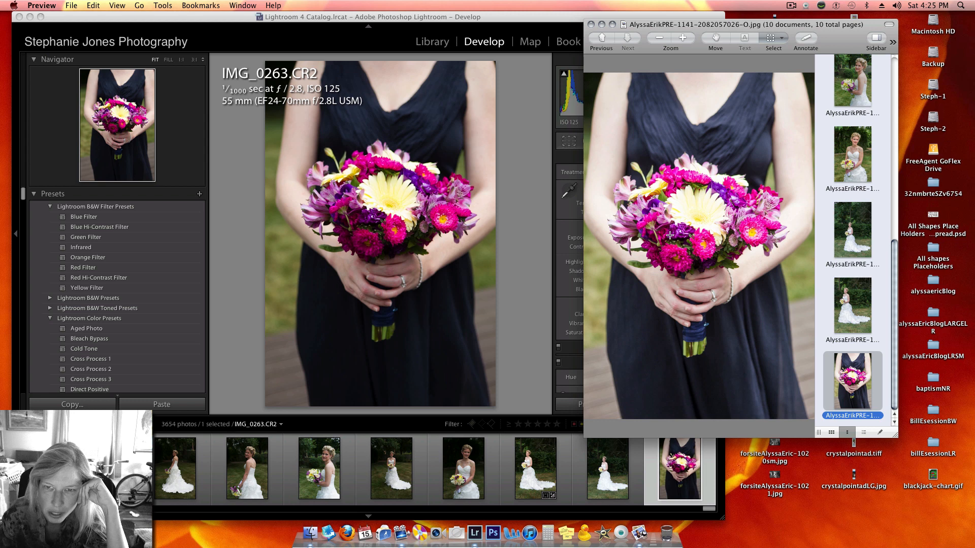
left_click_drag(663, 28, 767, 28)
Set Shadows to +2 and Clarity to +27 on the bouquet photo, checking it against the Preview reference
mouse_move(640, 274)
left_mouse_down()
mouse_move(691, 277)
mouse_move(629, 274)
mouse_move(638, 274)
left_mouse_up()
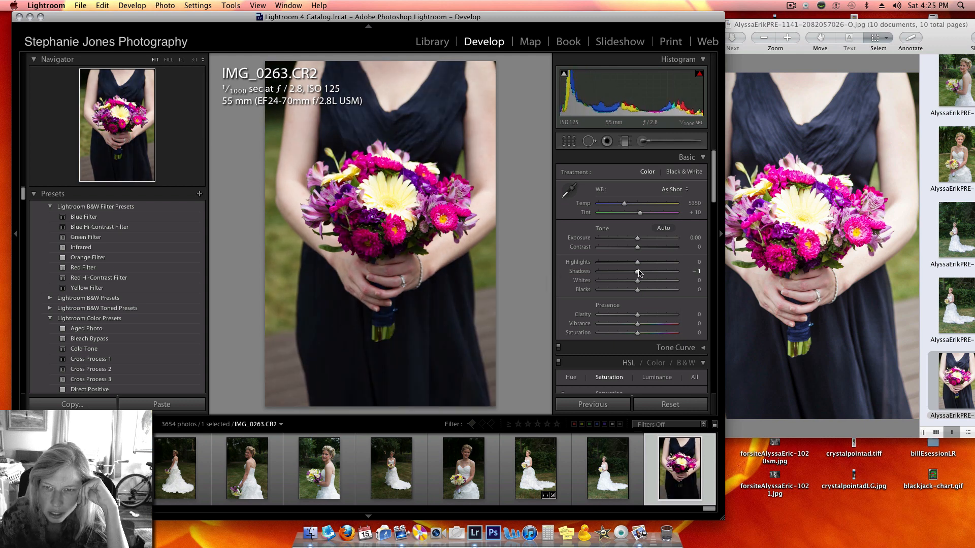
left_click(805, 25)
left_click(552, 20)
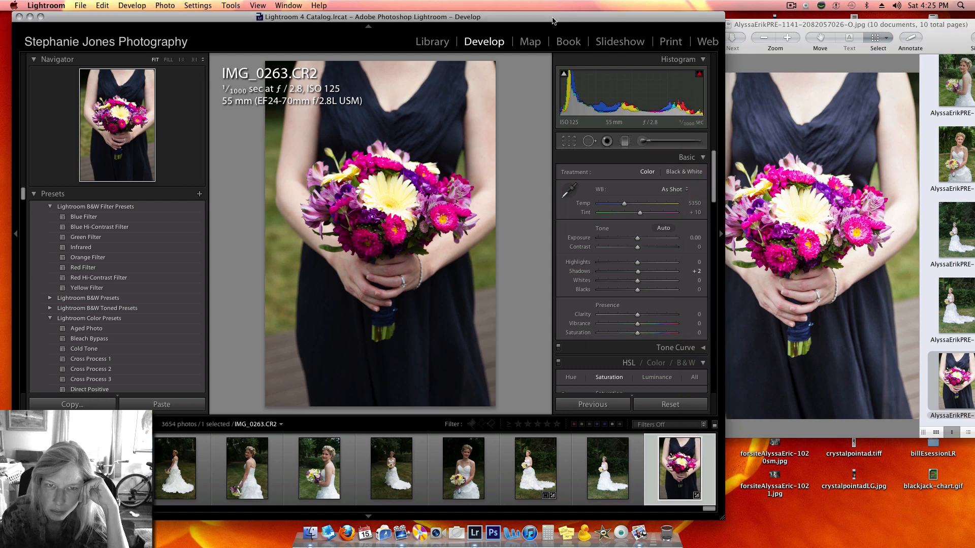
left_click_drag(552, 21, 616, 26)
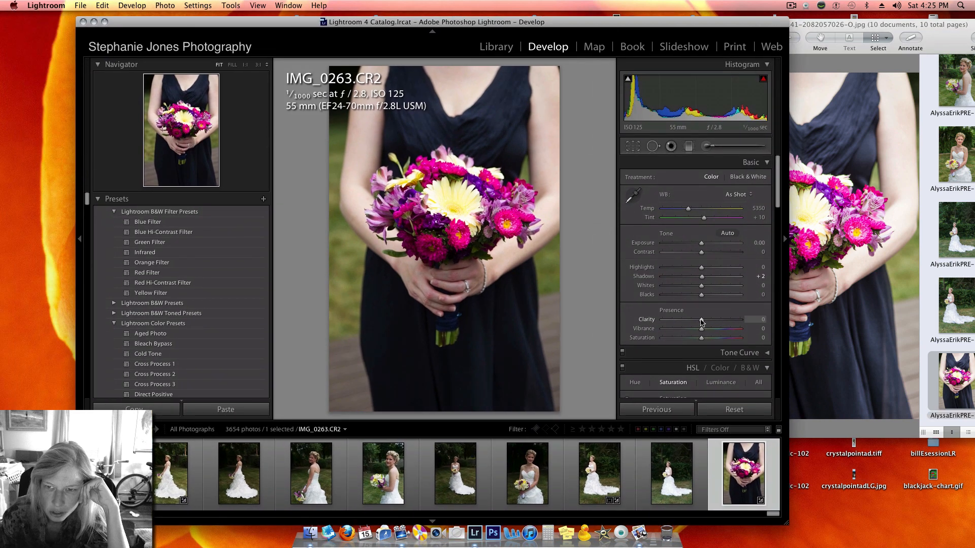
left_click_drag(701, 321, 712, 322)
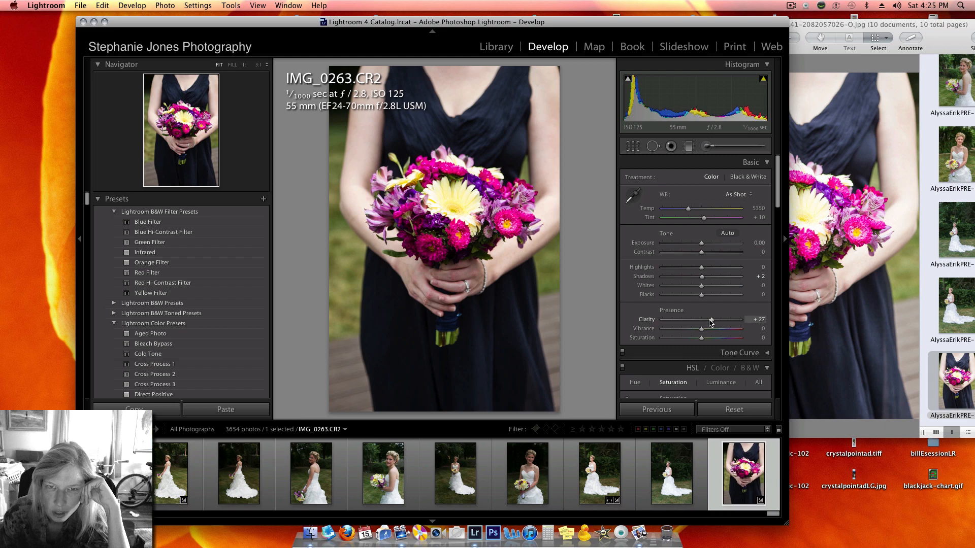
Darken the bouquet photo's corners with manual Lens Vignetting at Amount -100 and Midpoint 33
scroll(710, 321, "down", 10)
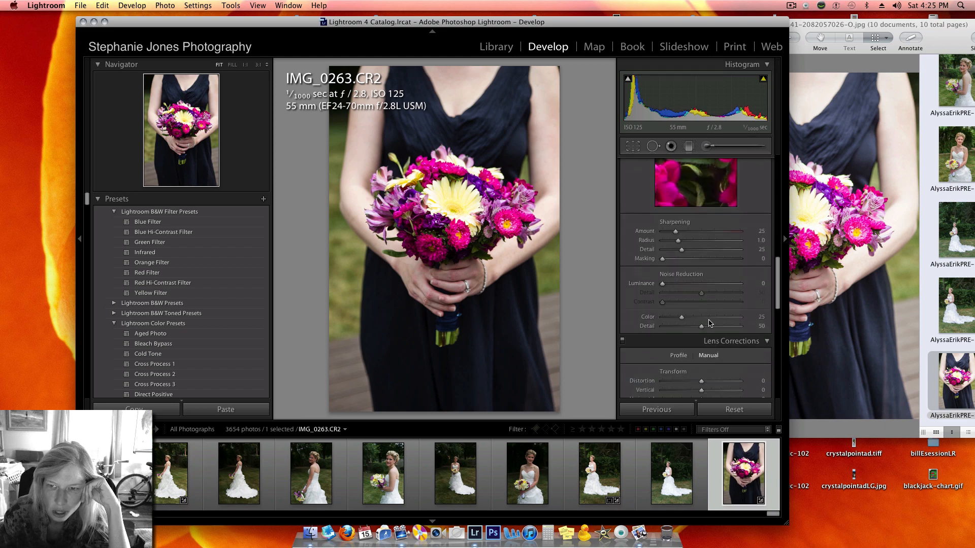
scroll(709, 323, "down", 4)
left_click_drag(701, 349, 635, 357)
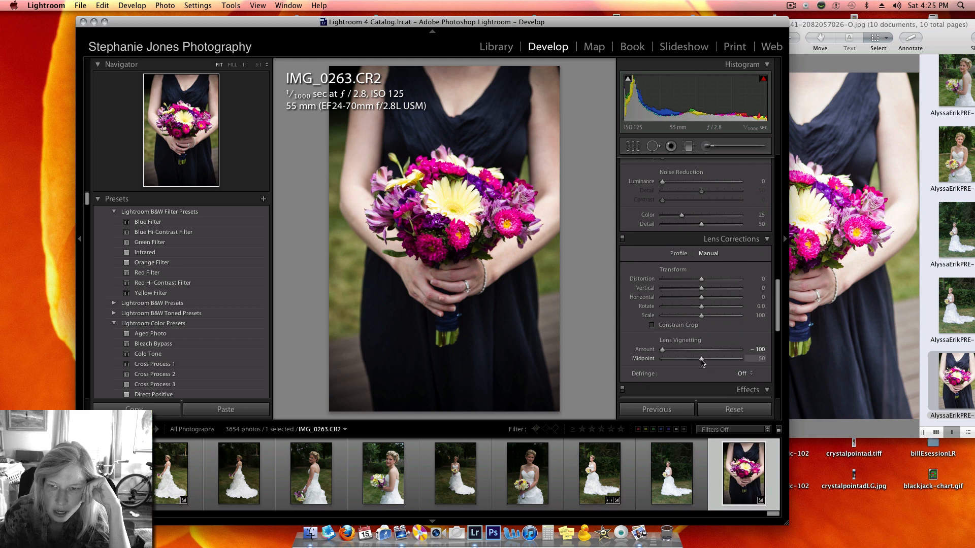
left_click_drag(701, 358, 687, 359)
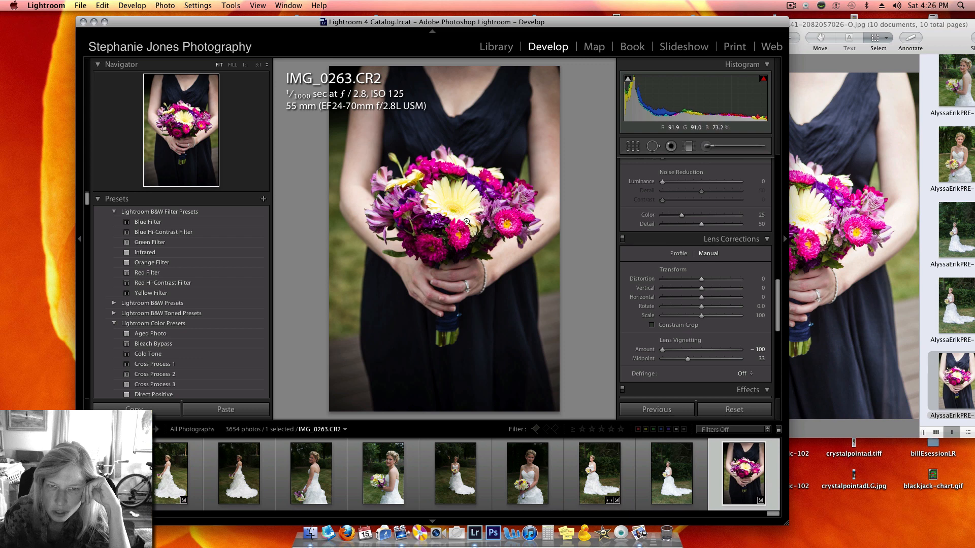
Paint over the bouquet's bright flowers with a size 17 Burn (Darken) Adjustment Brush, giving the mask Highlights -72 and Clarity 57
scroll(737, 194, "up", 10)
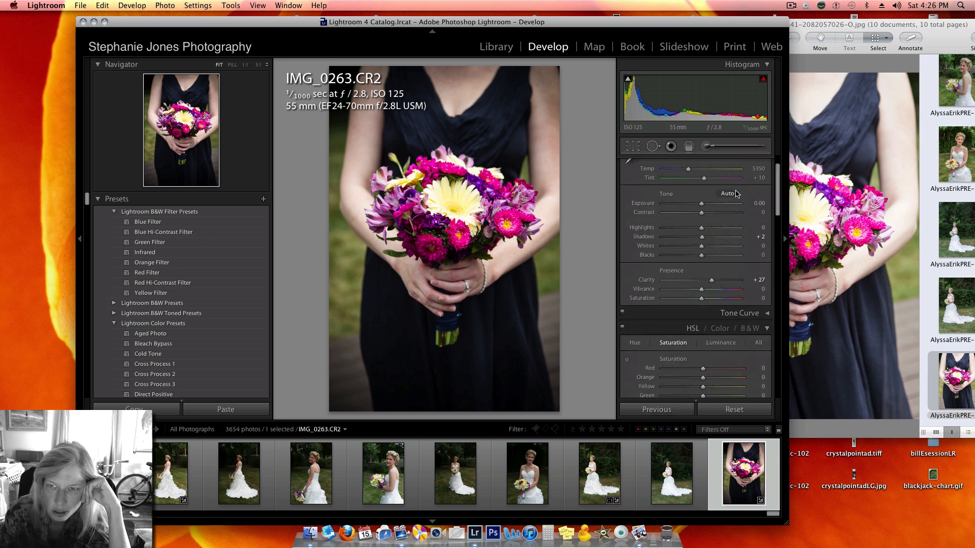
scroll(737, 194, "up", 2)
left_click(706, 146)
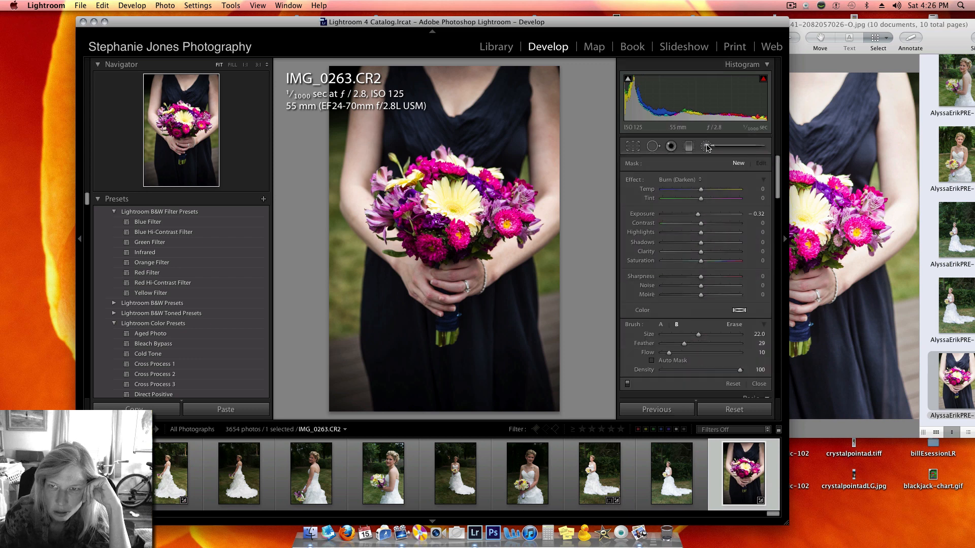
left_click(690, 180)
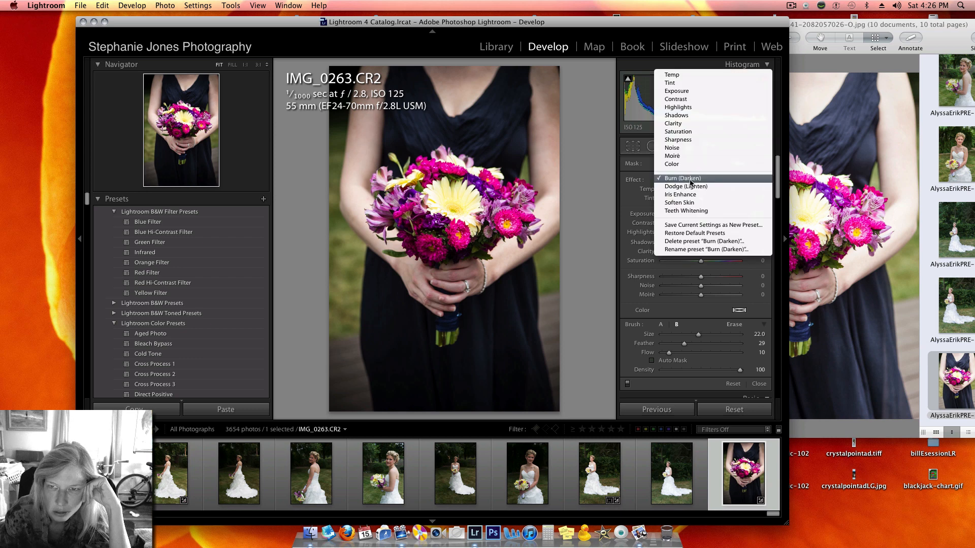
left_click(690, 181)
scroll(440, 197, "down", 5)
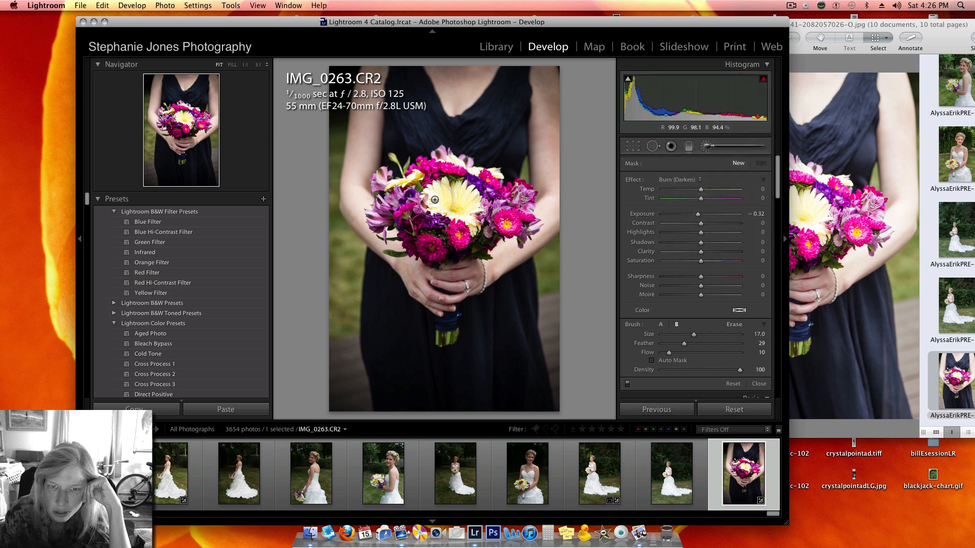
mouse_move(440, 198)
left_mouse_down()
mouse_move(464, 229)
mouse_move(458, 220)
mouse_move(493, 220)
left_mouse_up()
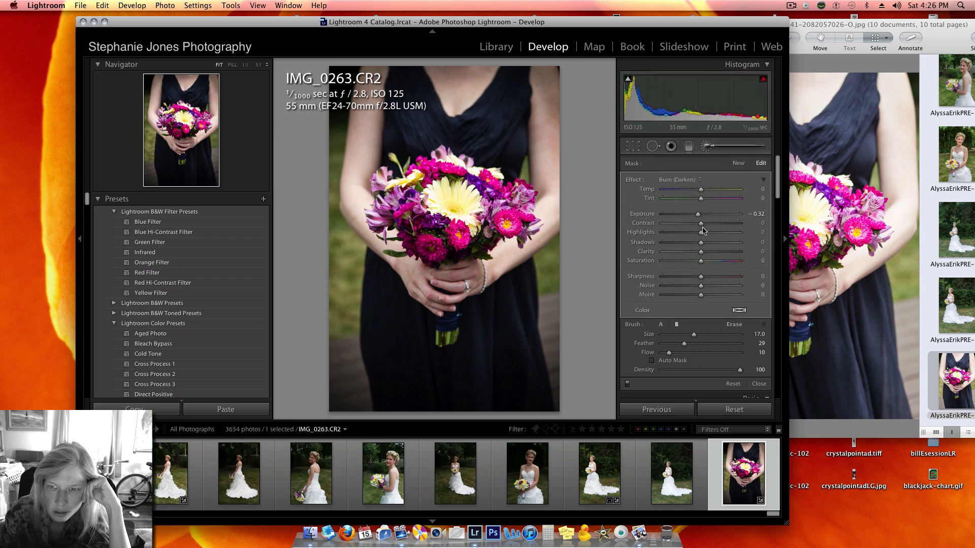
mouse_move(687, 235)
left_mouse_down()
mouse_move(673, 234)
mouse_move(722, 252)
left_mouse_up()
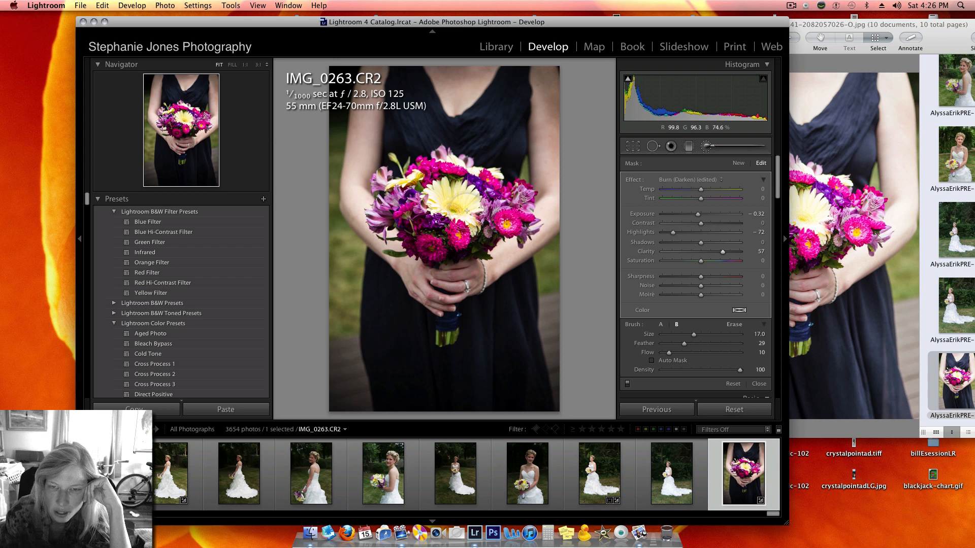
left_click(759, 384)
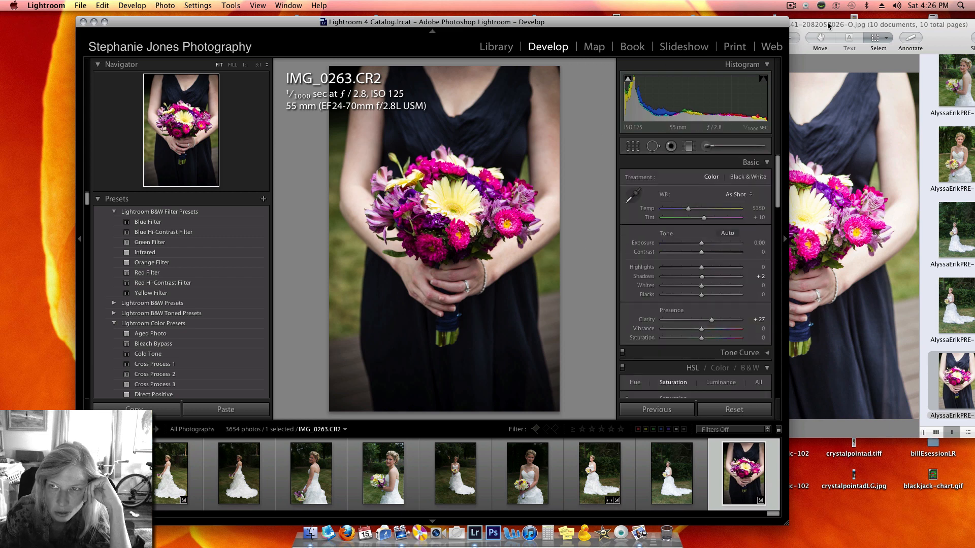
Place the Preview reference beside the edited bouquet photo to compare them, and return to Lightroom
left_click_drag(828, 25, 735, 24)
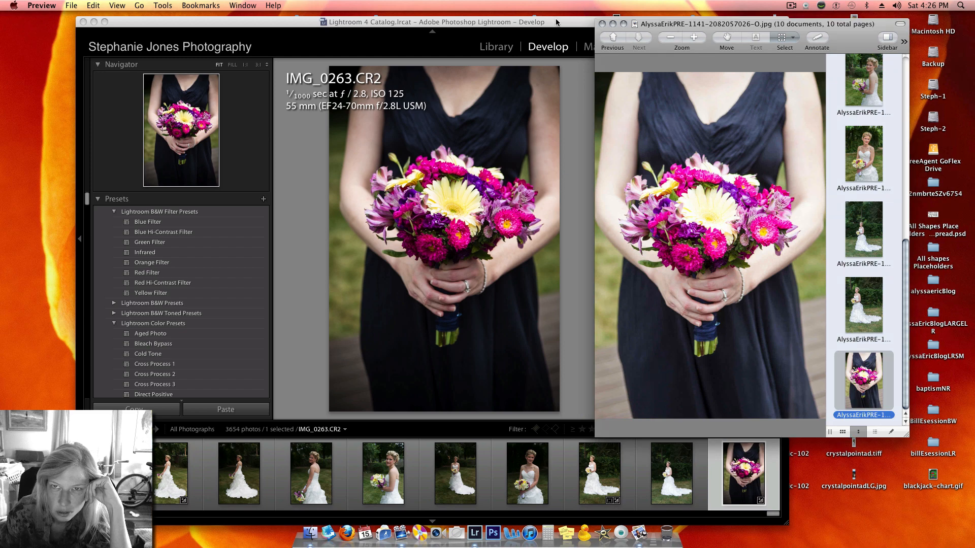
left_click(480, 436)
right_click(401, 533)
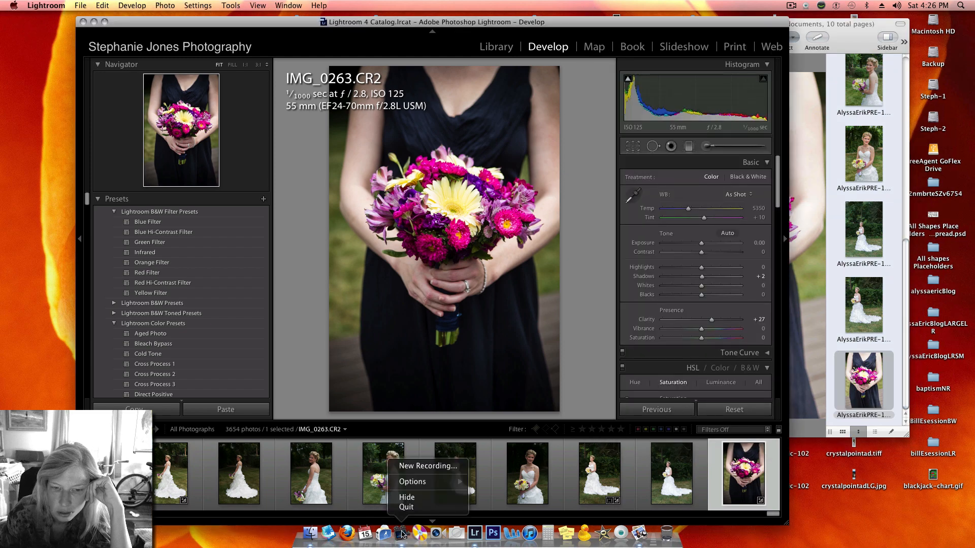
left_click(409, 466)
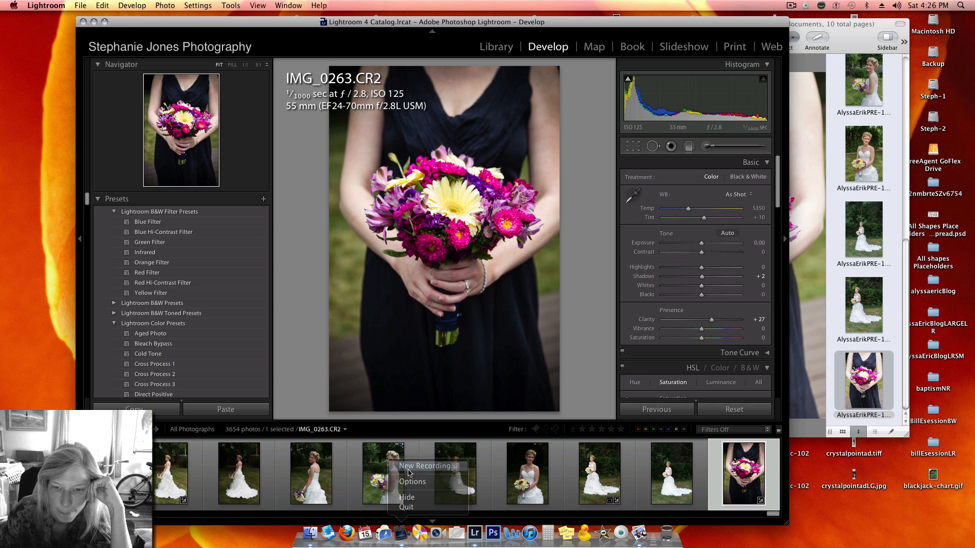